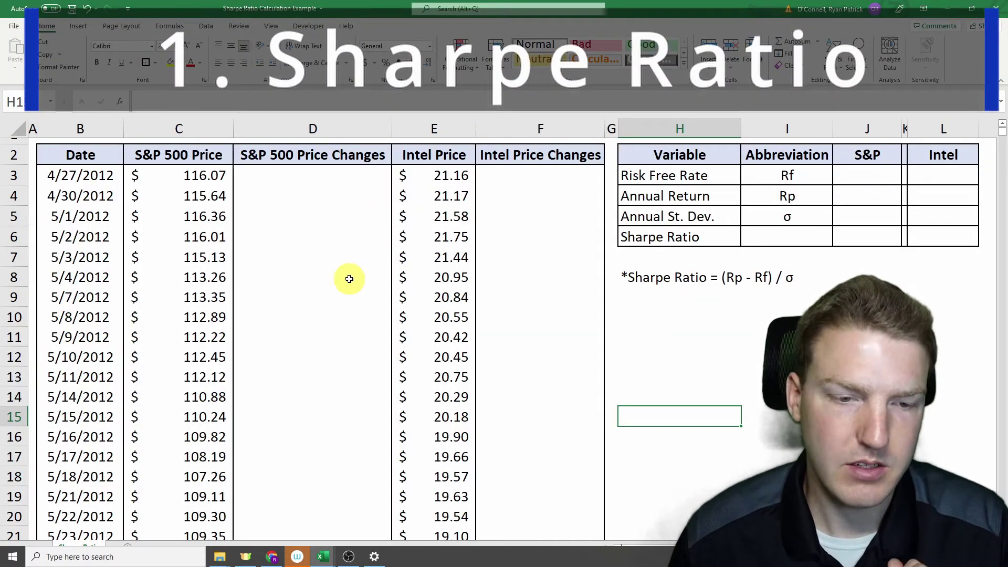
Step: Search Yahoo Finance for SPY and open its Historical Data page
click(275, 559)
click(129, 76)
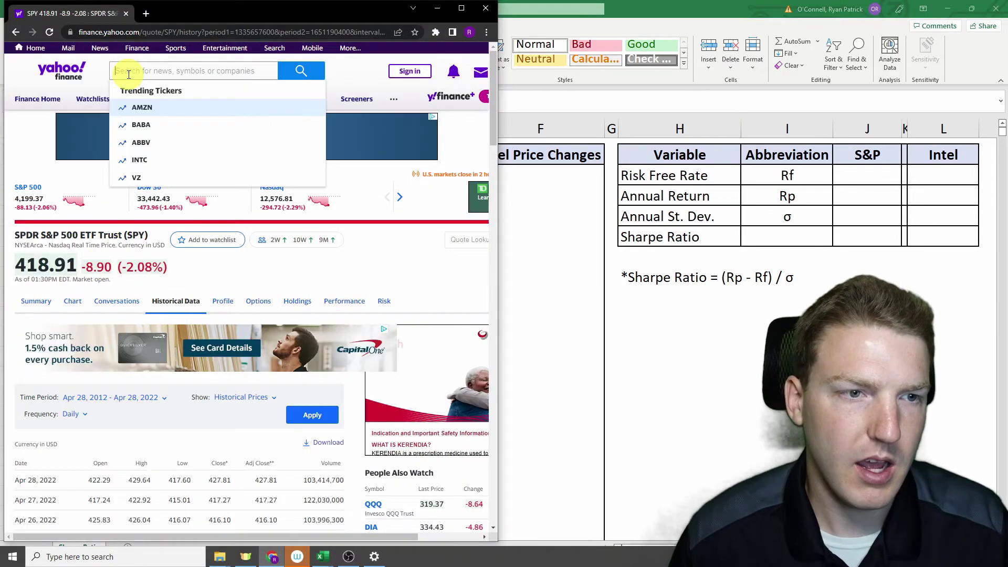
click(135, 235)
drag(10, 235, 44, 235)
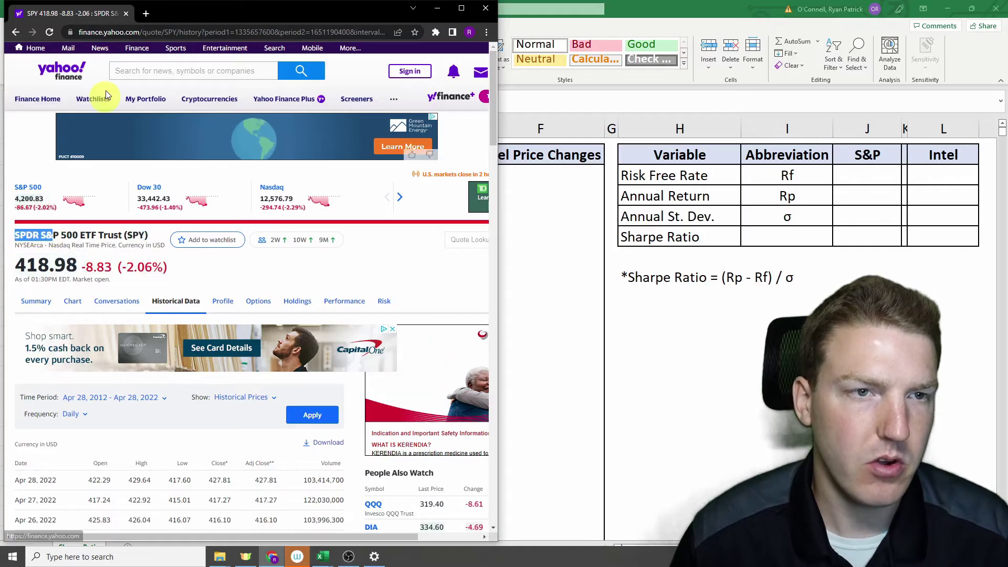
click(137, 69)
text(sp)
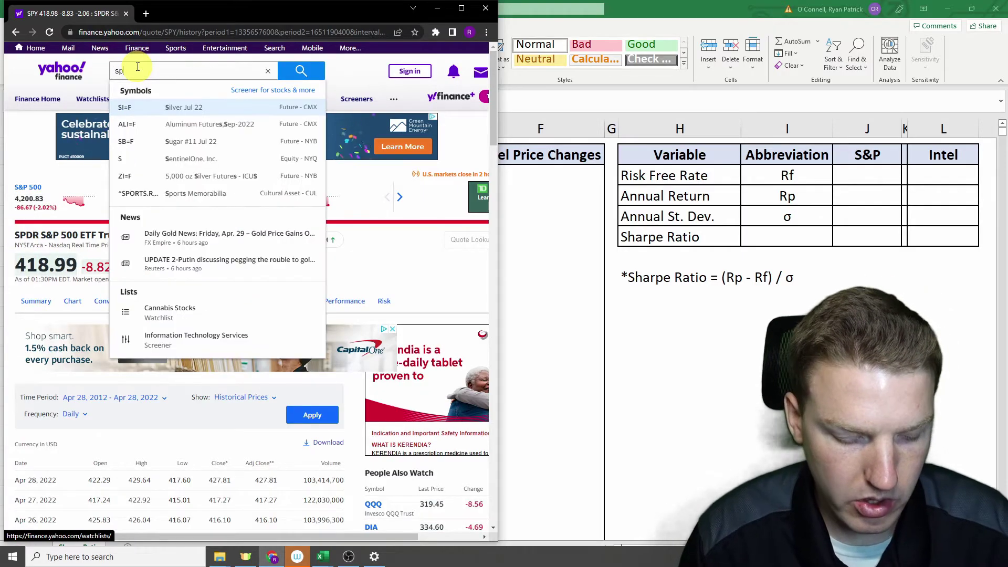
text(y)
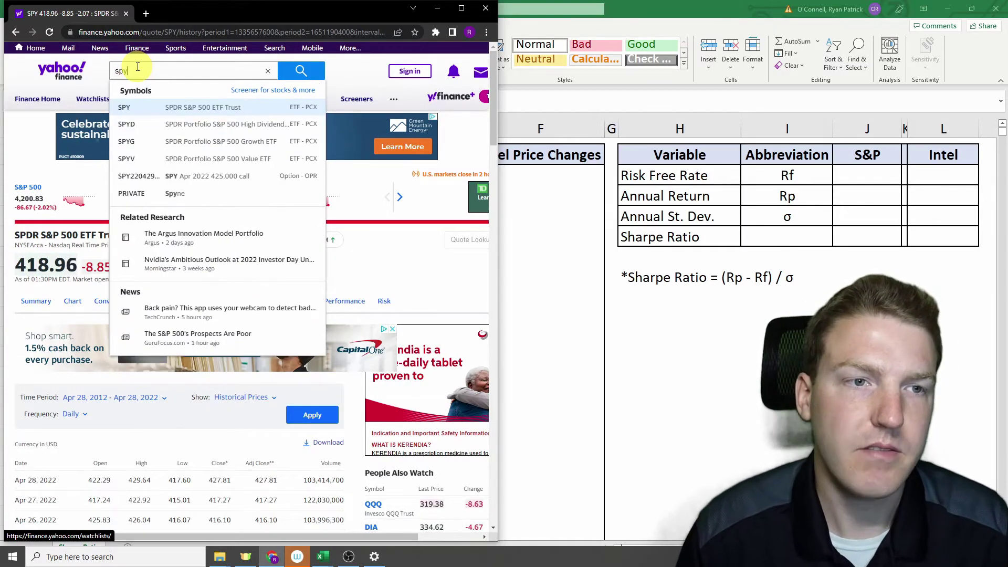
click(131, 105)
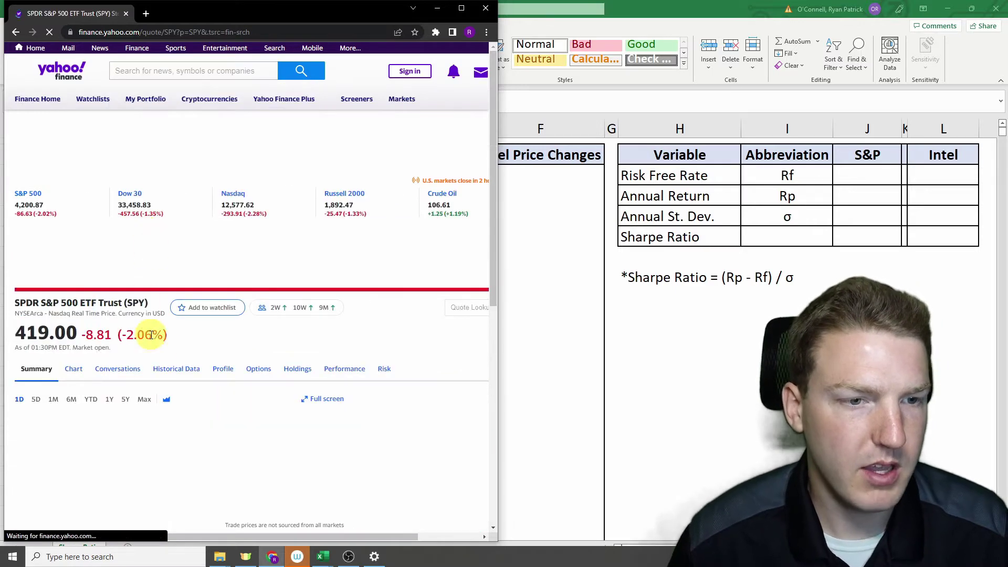
click(180, 313)
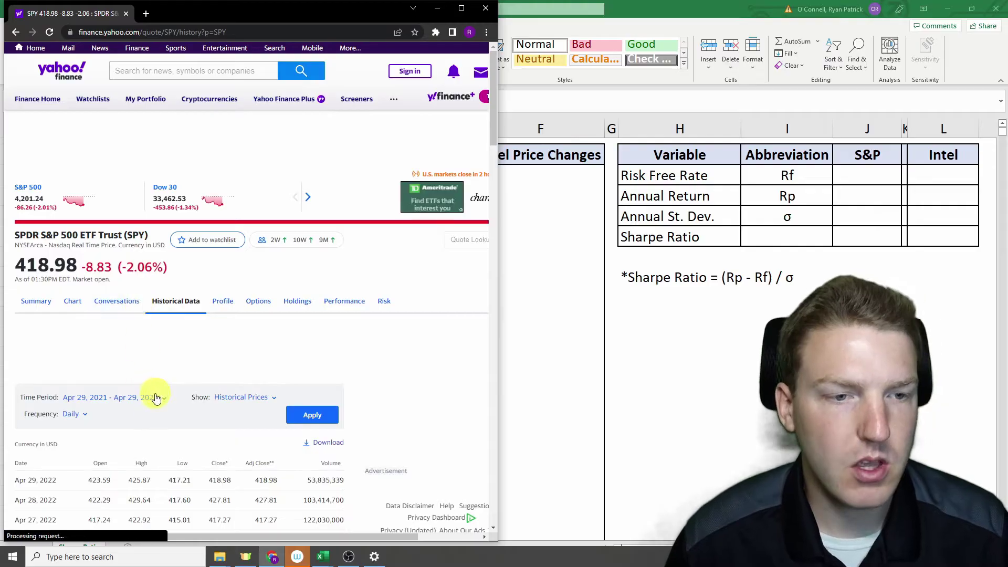
Step: Set SPY's daily price period to Apr 28, 2012–Apr 28, 2022, apply it, and minimize Chrome
click(157, 397)
click(147, 456)
text(2012)
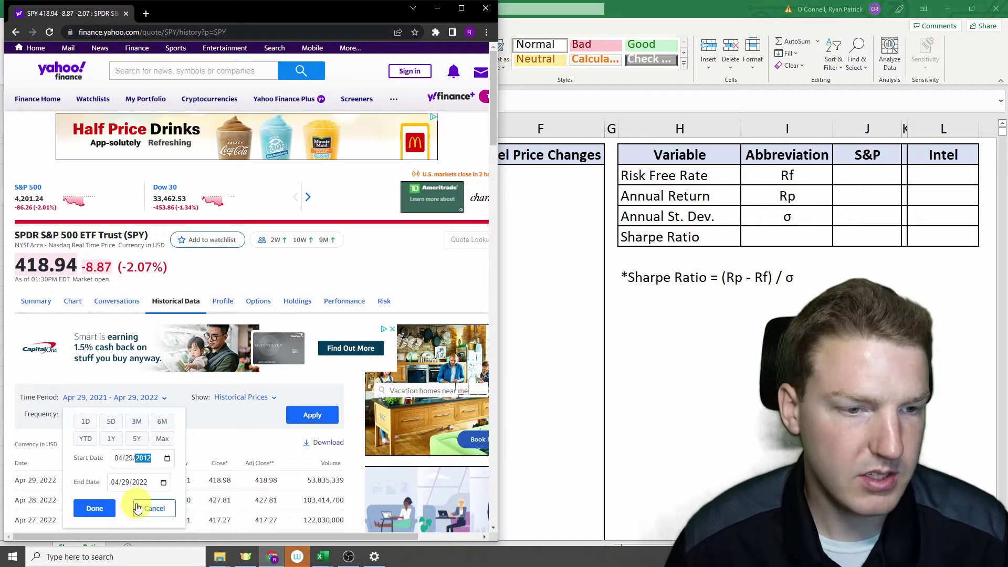
click(95, 508)
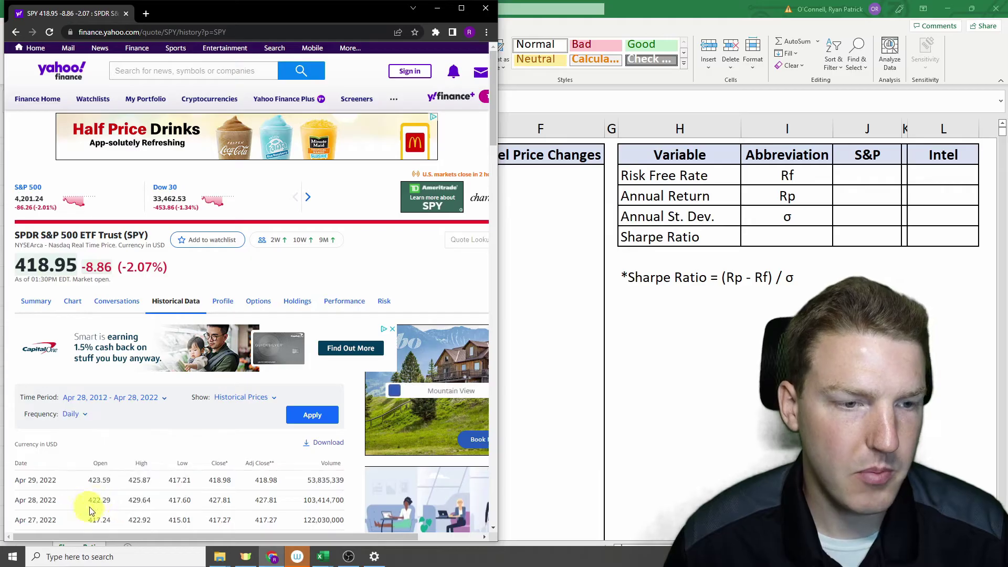
click(297, 413)
scroll(314, 452, down, 5)
scroll(285, 421, up, 3)
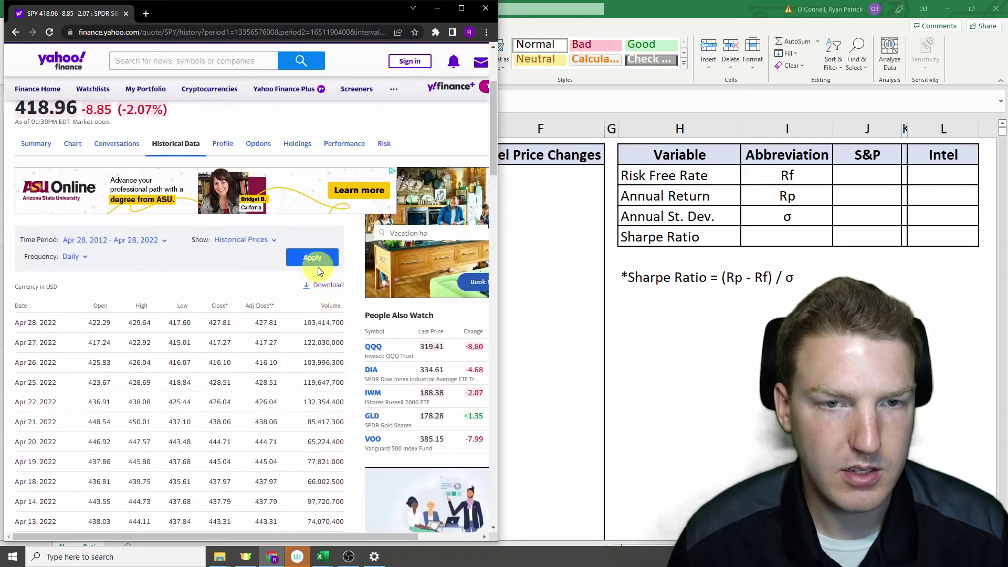
click(437, 8)
click(323, 556)
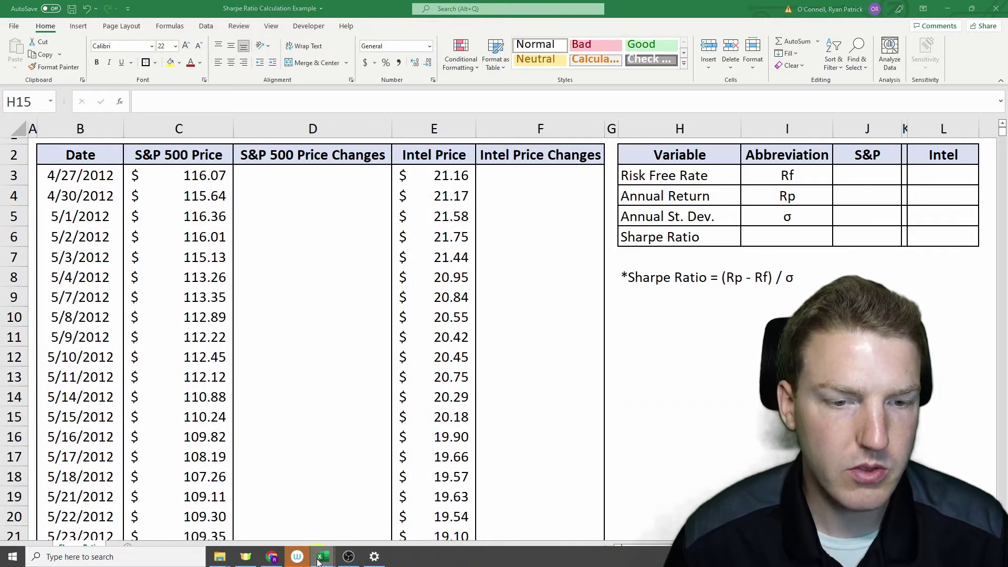
click(375, 525)
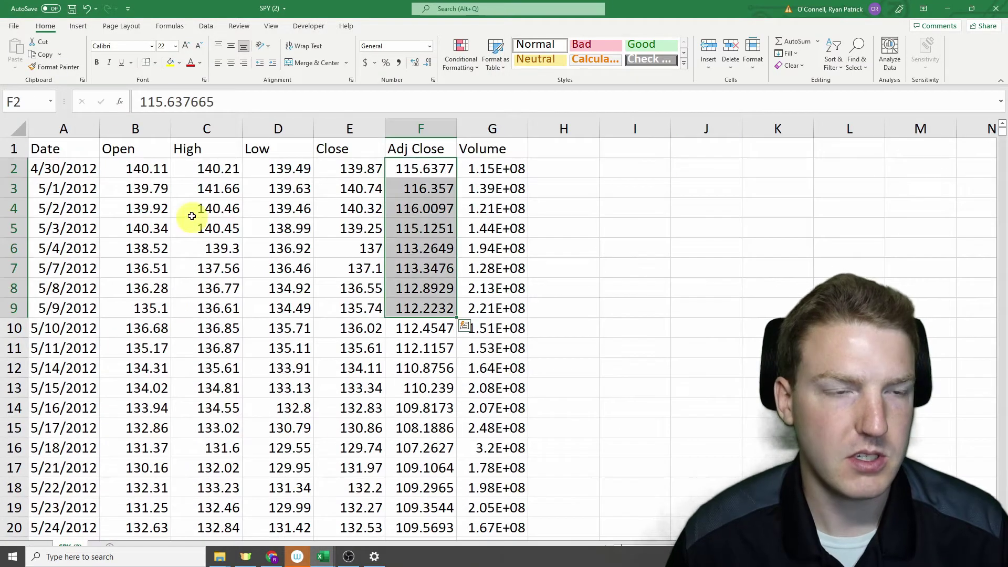
click(353, 208)
drag(421, 149, 422, 448)
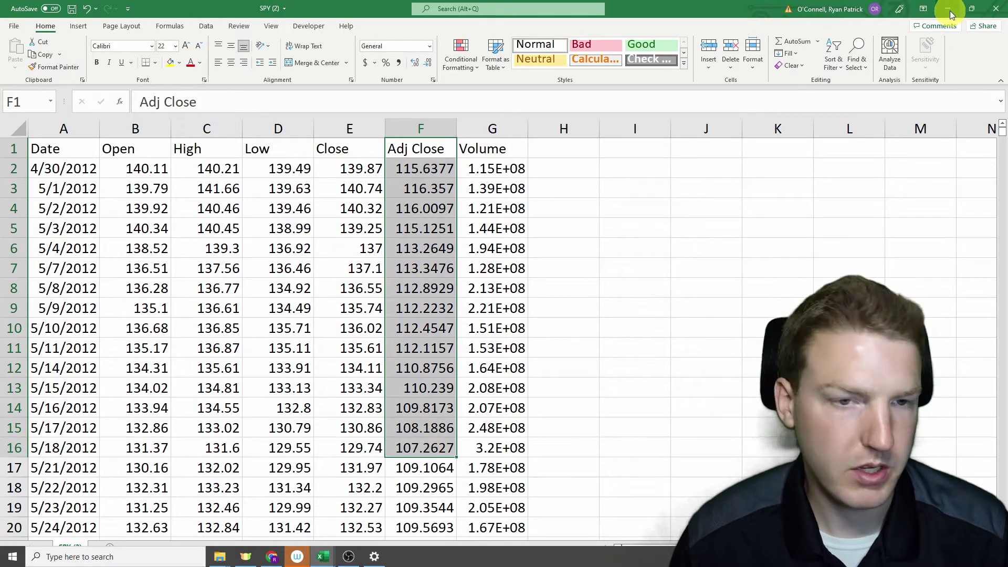
click(951, 14)
click(311, 251)
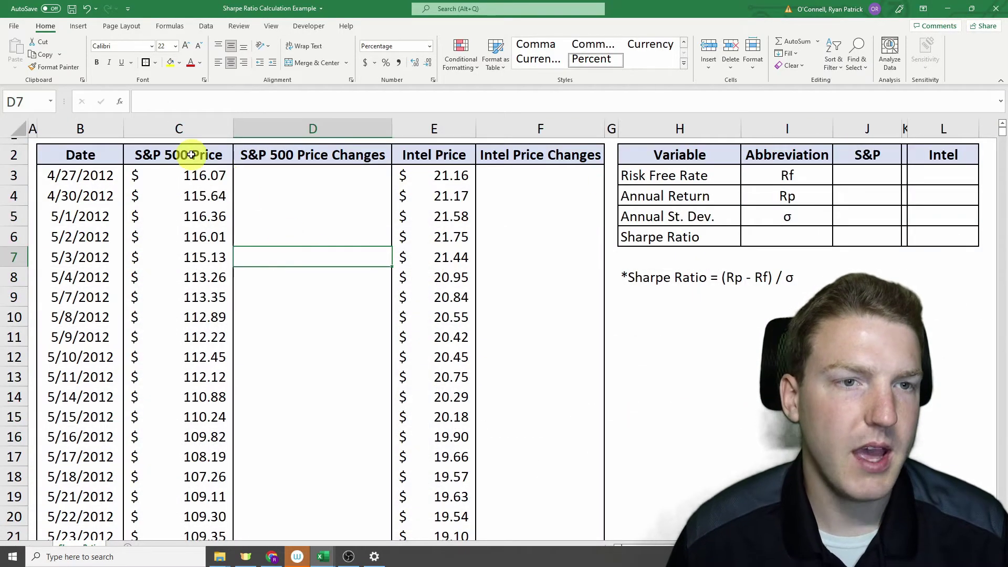
click(182, 177)
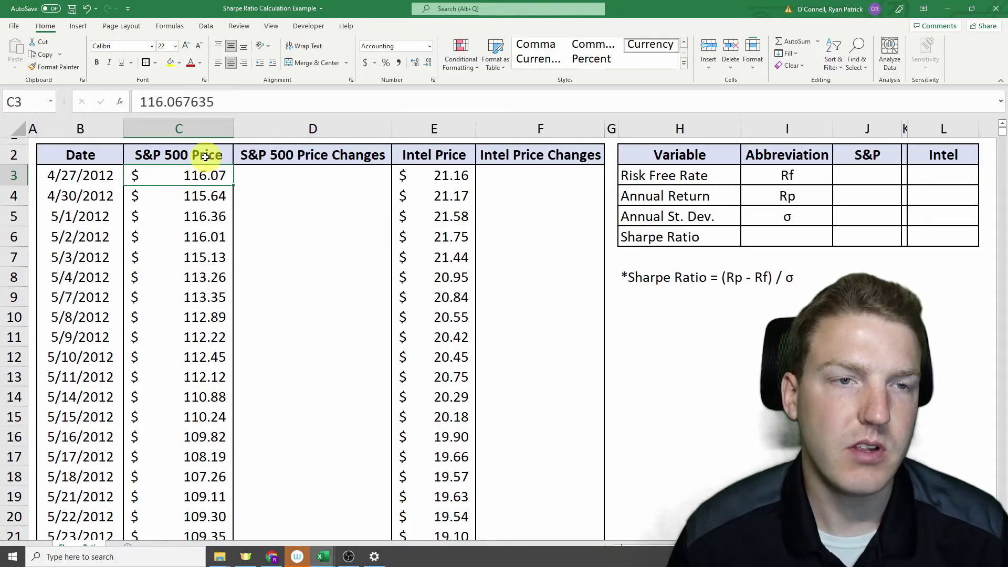
drag(206, 155, 215, 336)
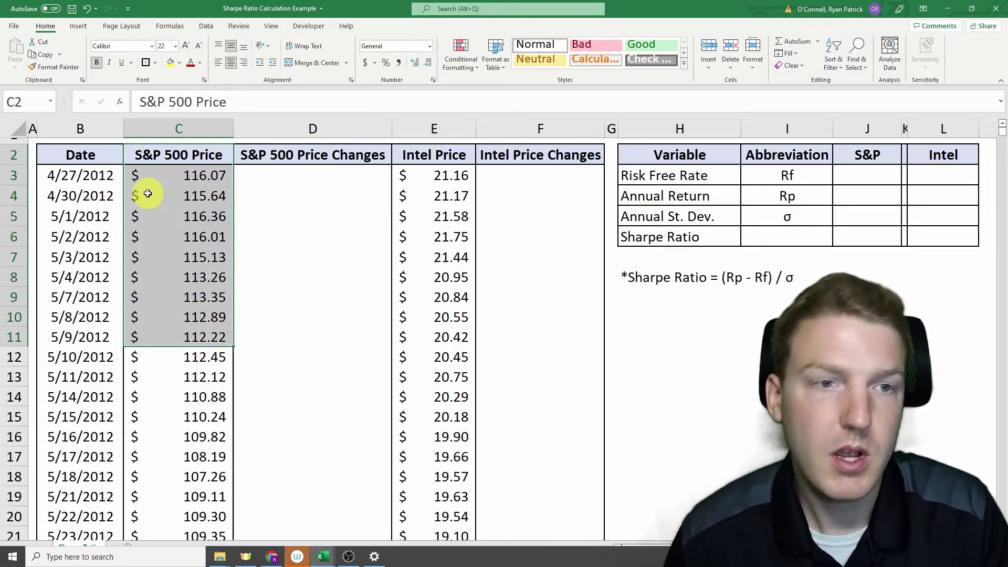
click(459, 169)
drag(451, 160, 452, 321)
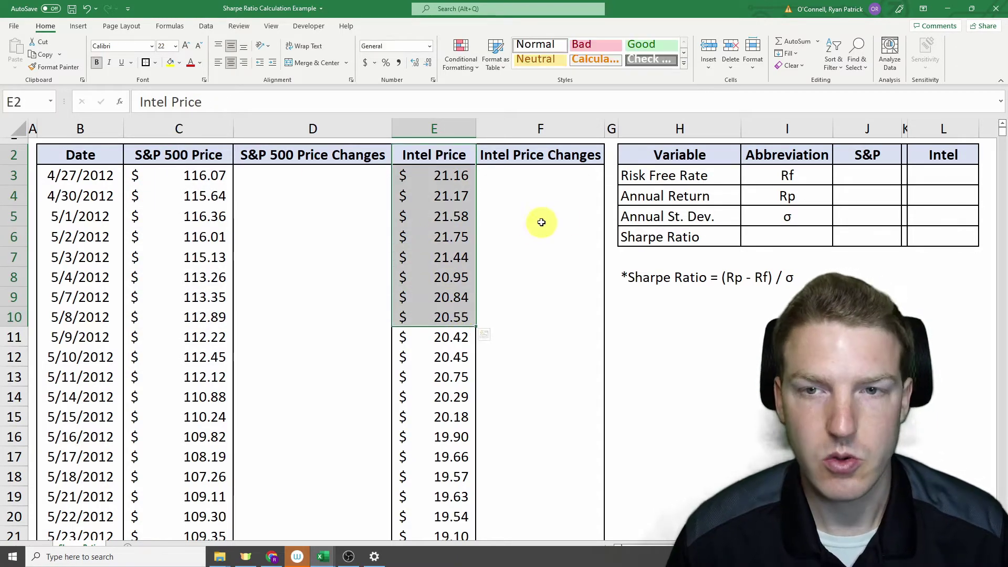
click(466, 181)
click(311, 193)
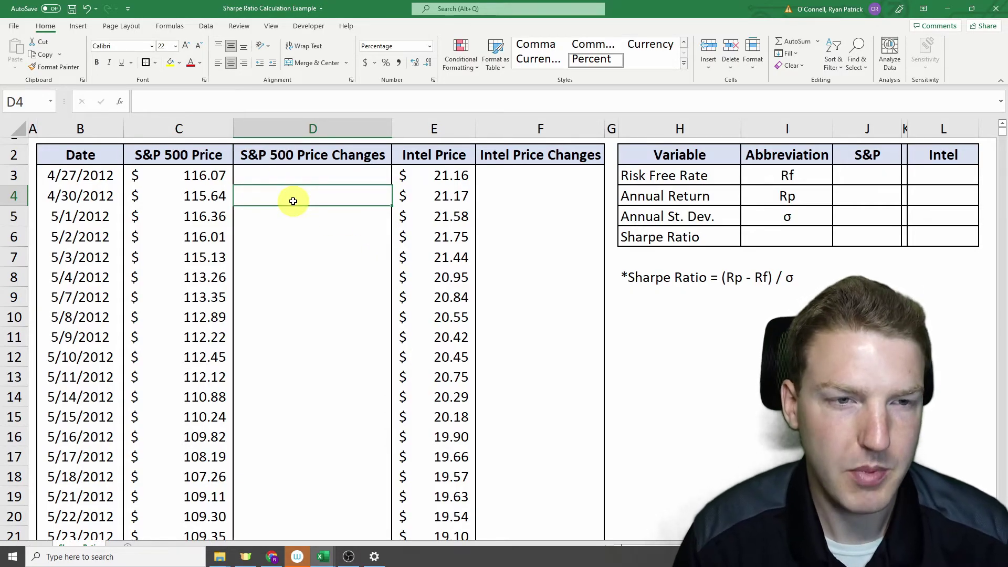
Step: Enter =(C4-C3)/C3 in D4 for the S&P 500 daily price change
text(=()
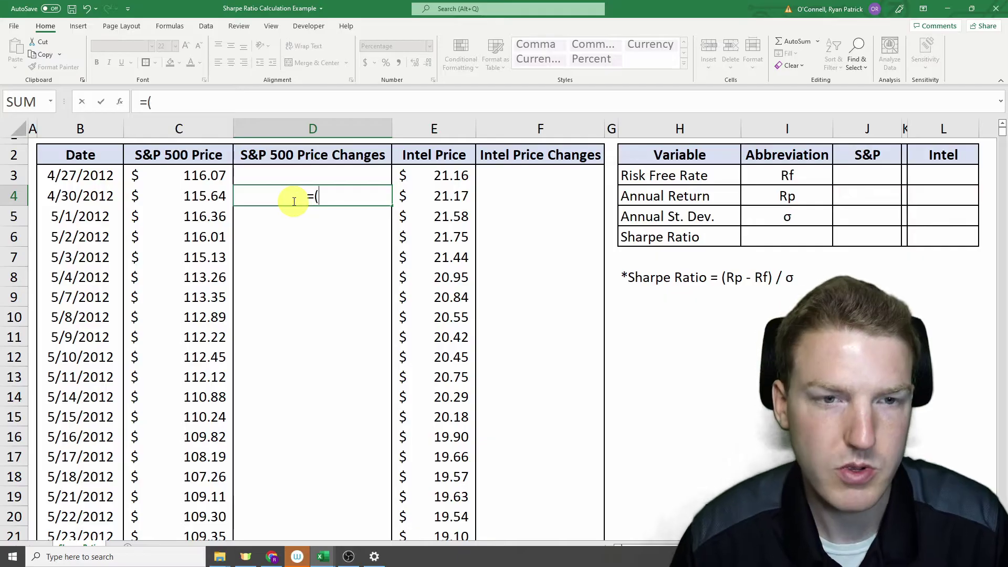
click(195, 196)
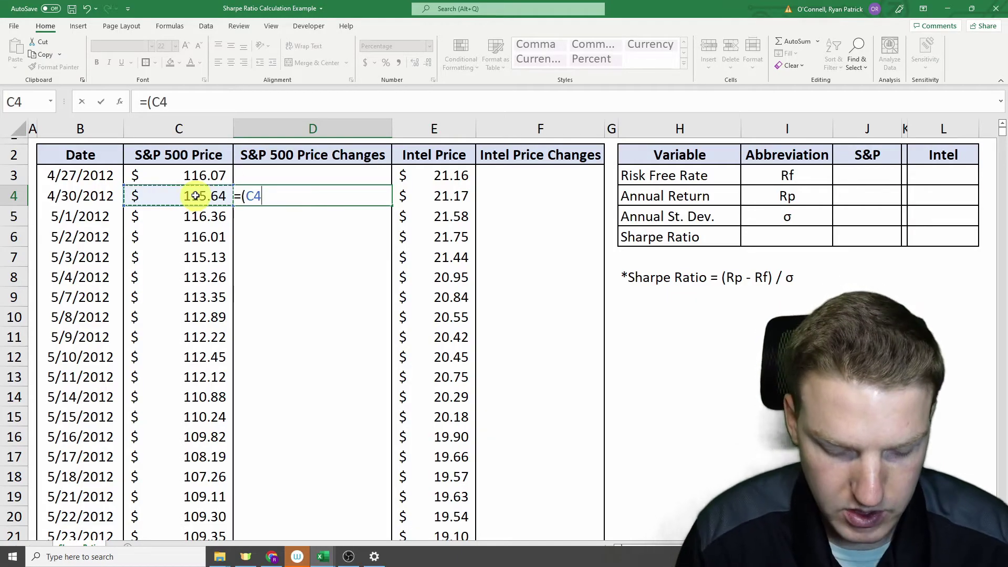
text(-)
click(203, 176)
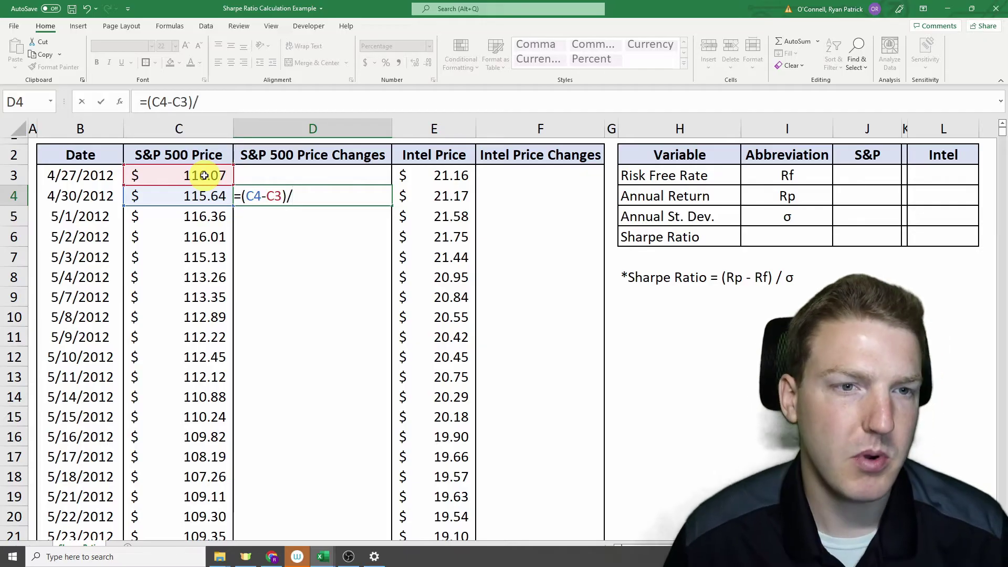
text()/)
click(204, 175)
key(Return)
Step: Fill the D4 change formula down column D to the last data row
key(Up)
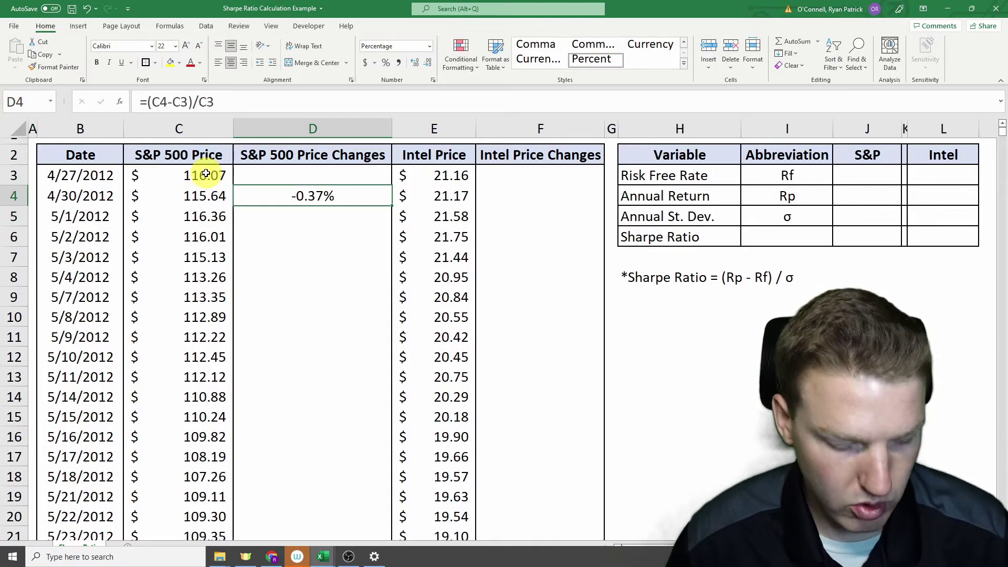
key(ctrl+c)
key(Left)
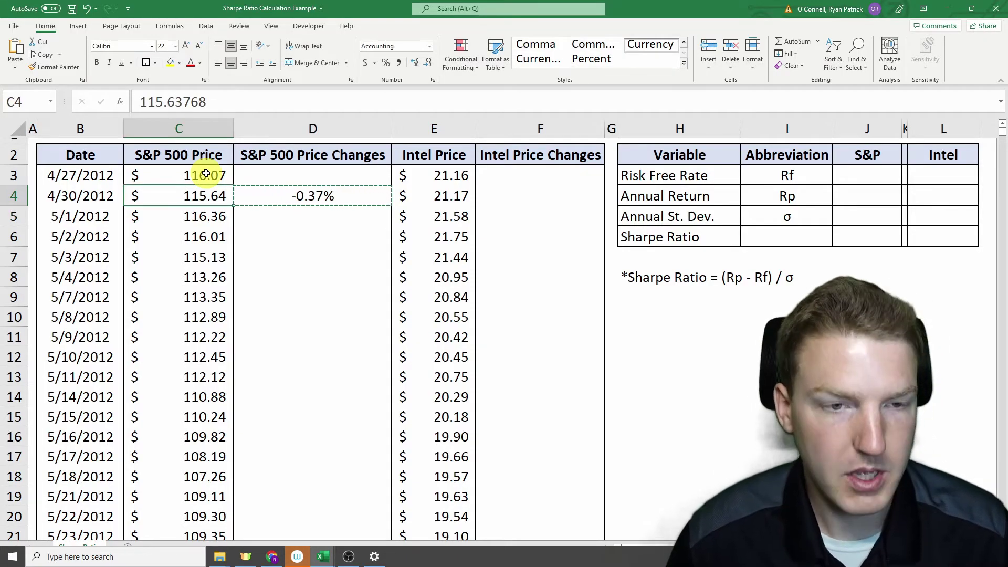
key(ctrl+Down)
key(Right)
key(ctrl+shift+Up)
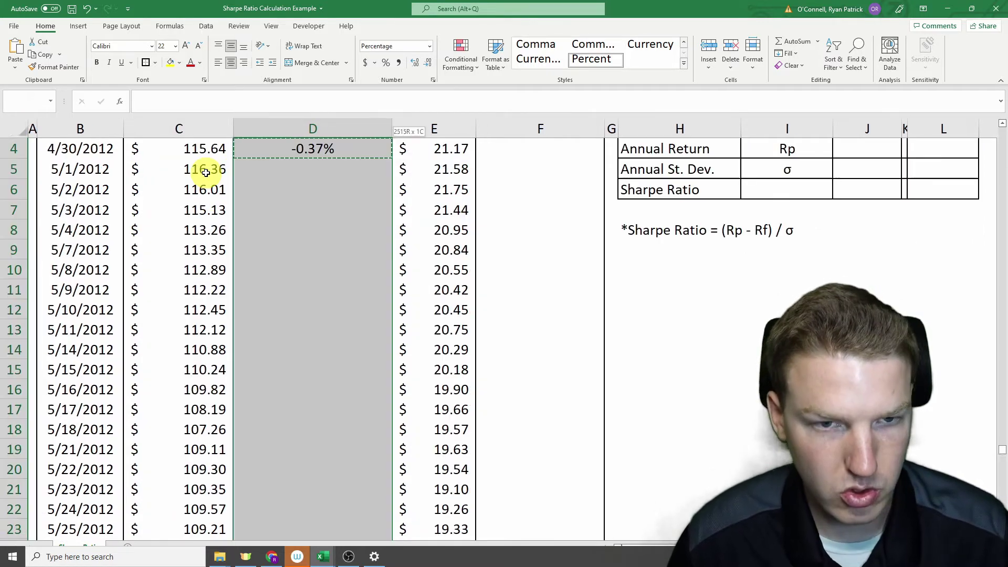
key(ctrl+v)
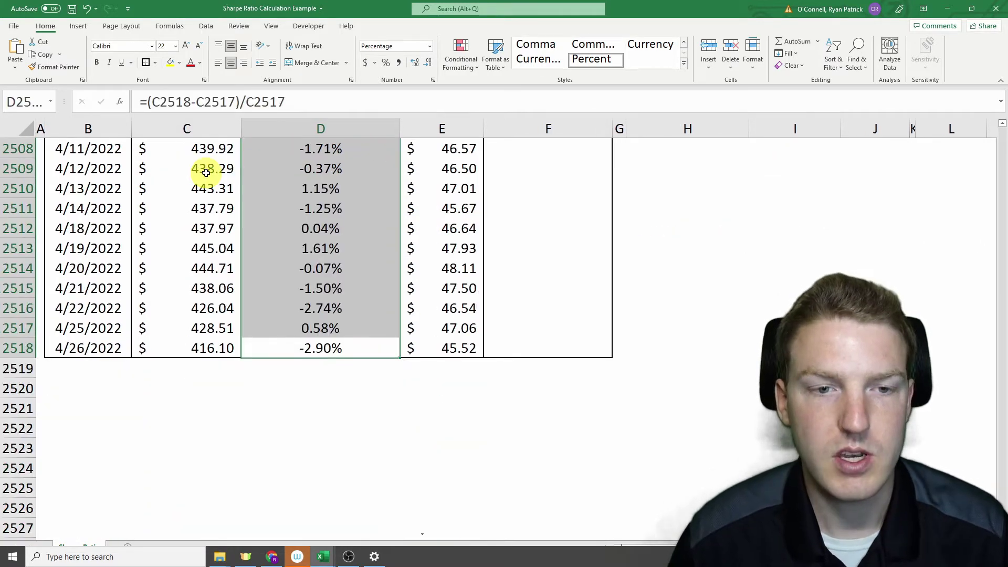
key(ctrl+Up)
key(ctrl+Up)
key(ctrl+Up)
Step: Enter =(E4-E3)/E3 in F4 for Intel's daily percentage change
key(Right)
key(Right)
key(Down)
key(Down)
key(Down)
text(=()
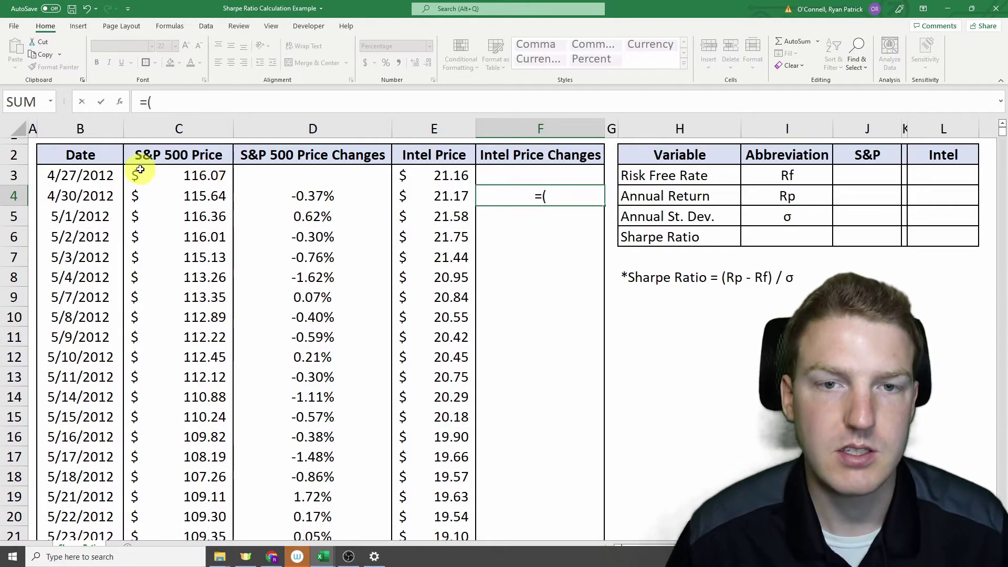
click(430, 197)
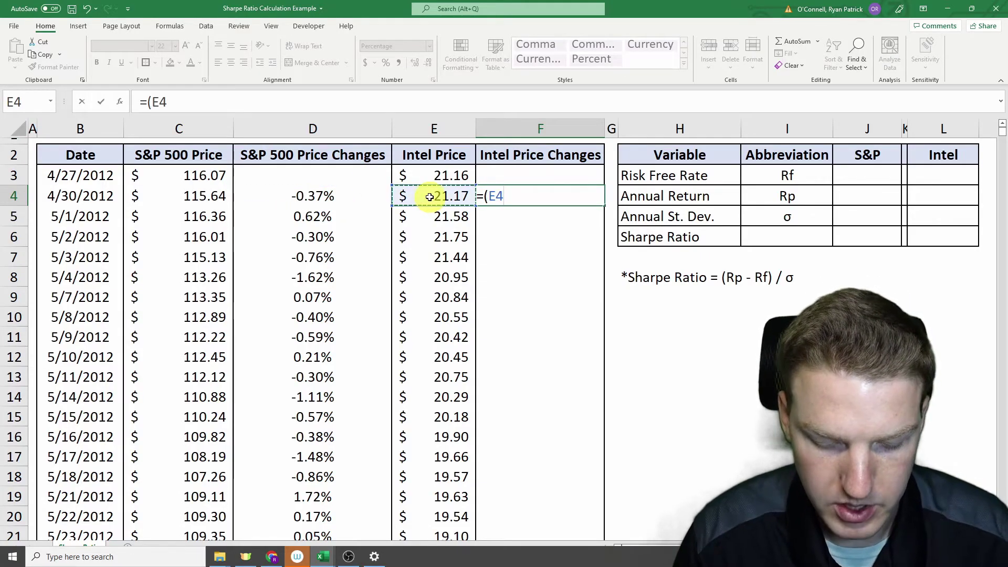
text(-)
click(460, 177)
text())
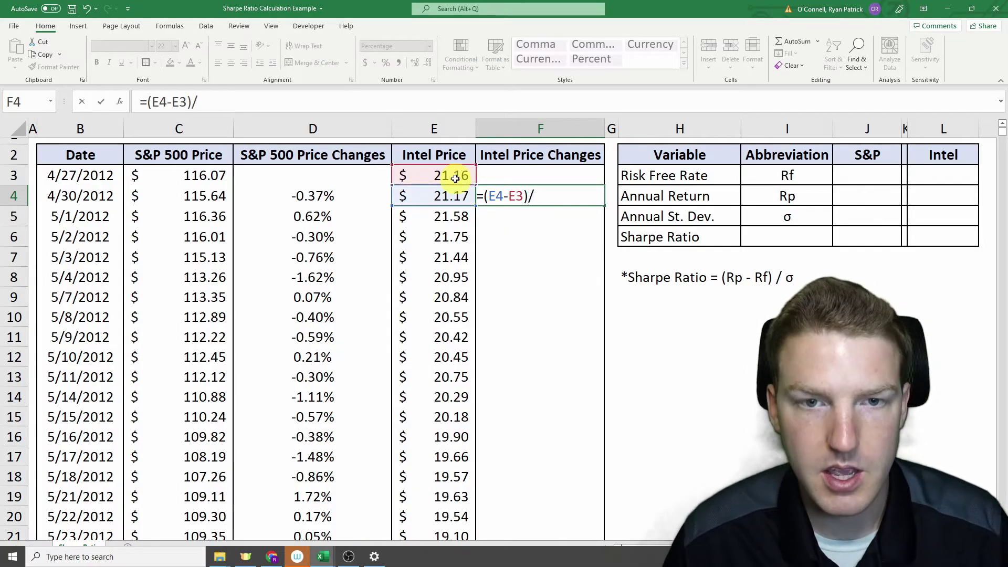
text(/)
click(454, 178)
key(Return)
Step: Fill Intel's change formula down F4:F2518 and return to the top
click(543, 192)
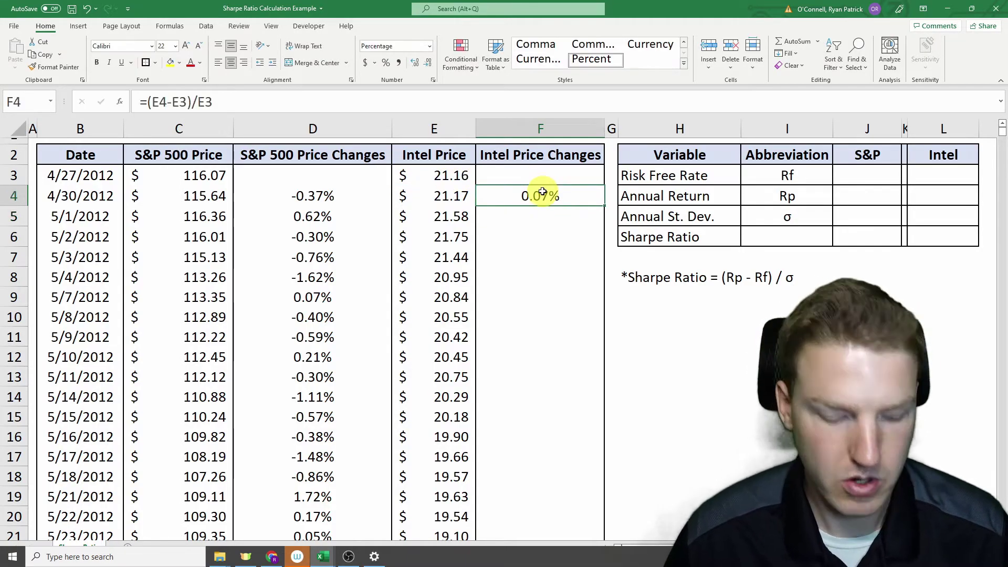
key(Left)
key(ctrl+Down)
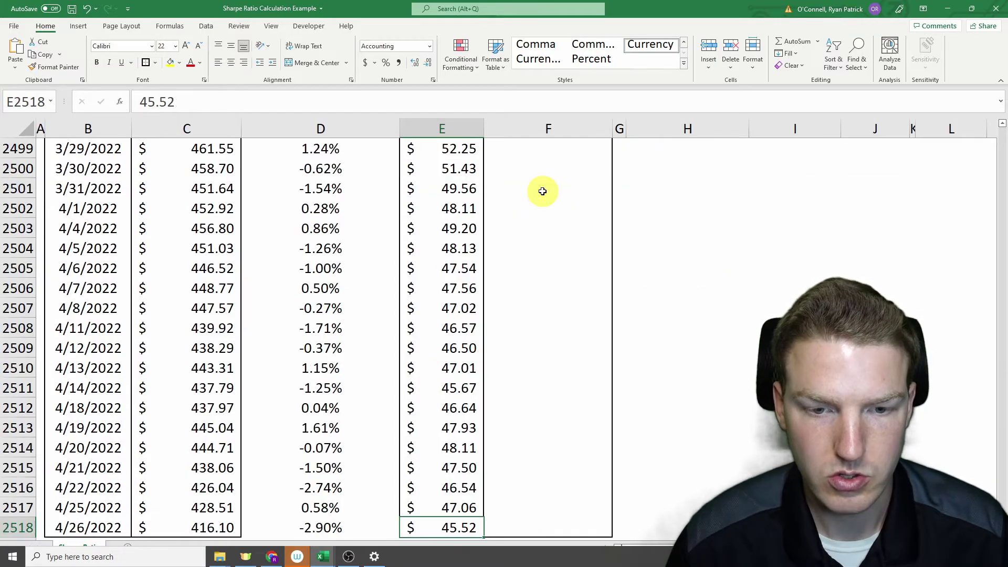
key(Right)
key(ctrl+shift+Up)
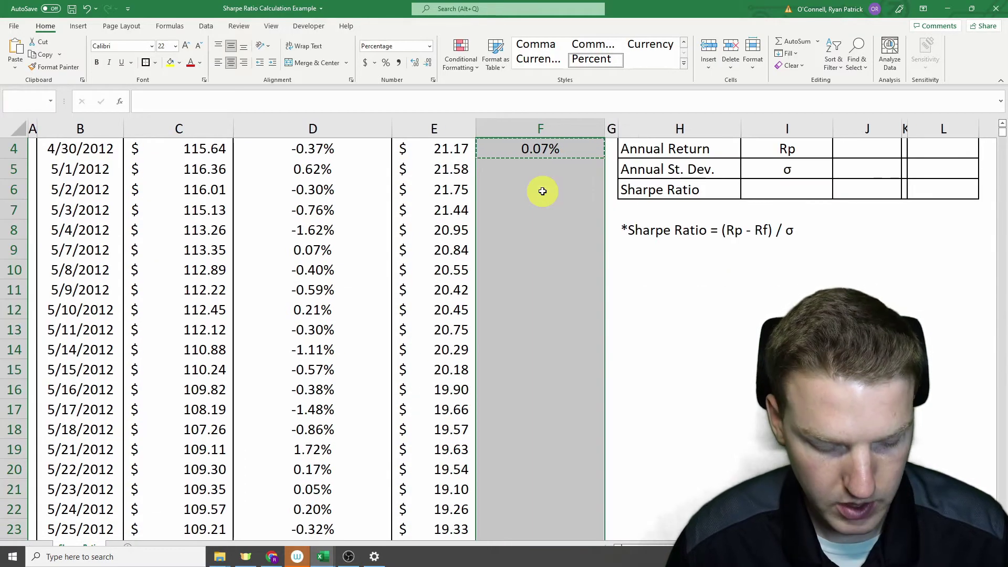
key(ctrl+v)
key(ctrl+Up)
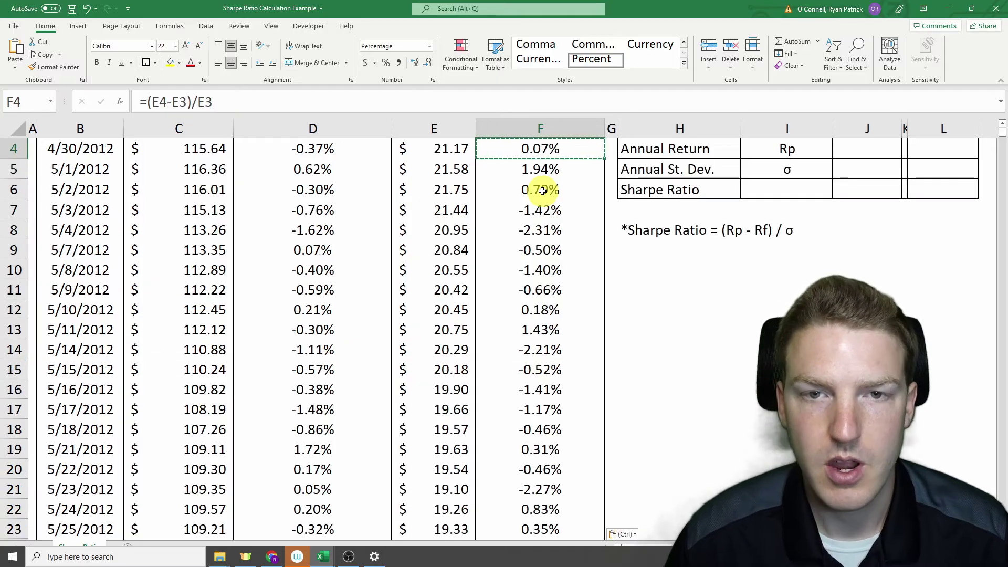
key(ctrl+Up)
key(ctrl+Up)
key(Left)
key(Left)
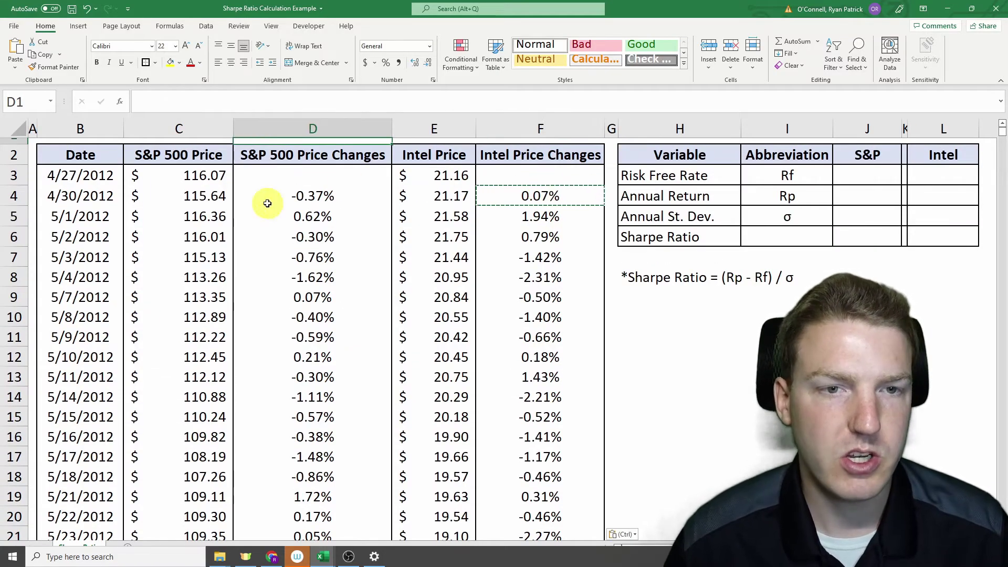
Step: Review the daily change columns and the Sharpe variables table labels
drag(276, 203, 313, 298)
drag(540, 196, 536, 278)
click(732, 196)
drag(678, 278, 792, 277)
click(866, 297)
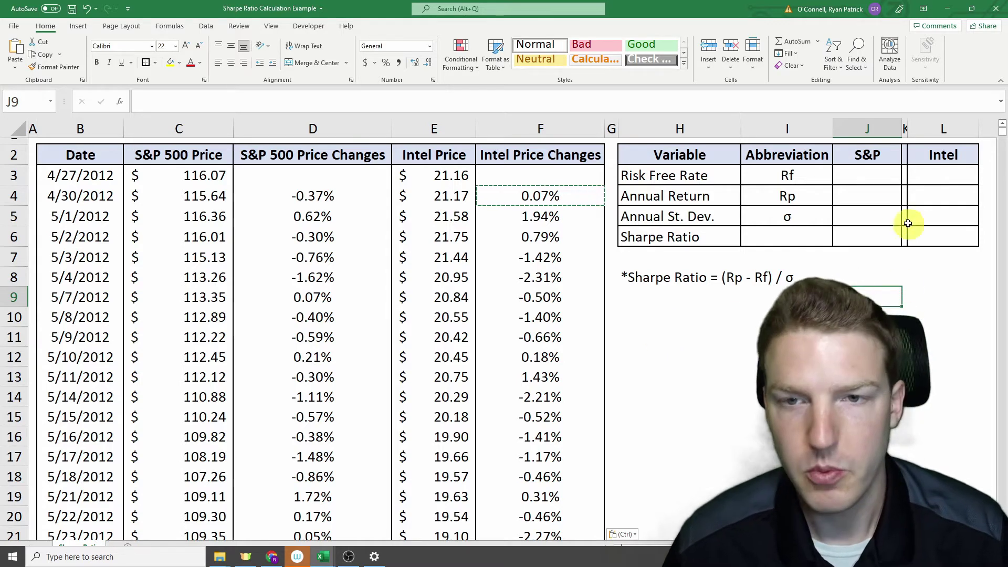
click(758, 175)
click(669, 176)
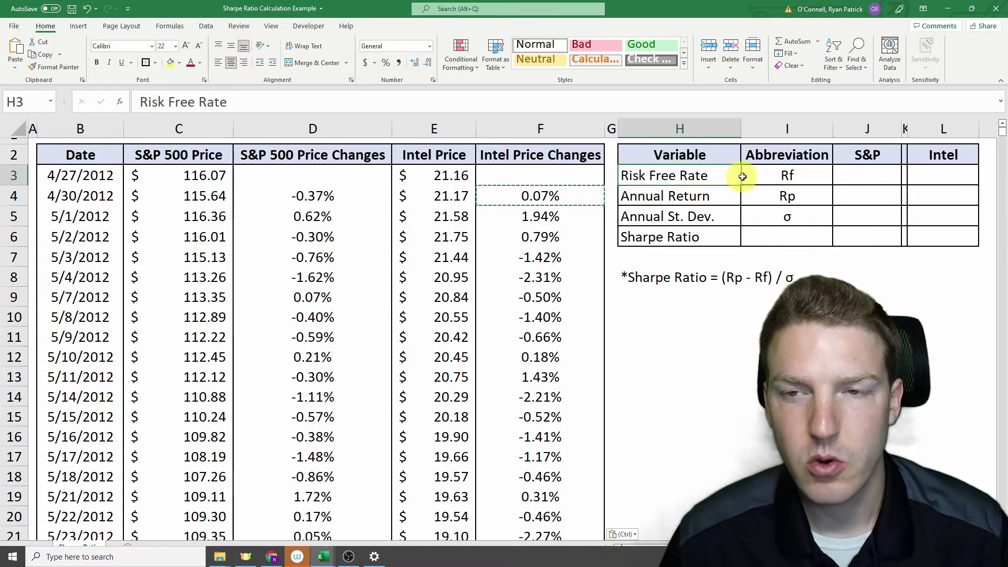
click(782, 176)
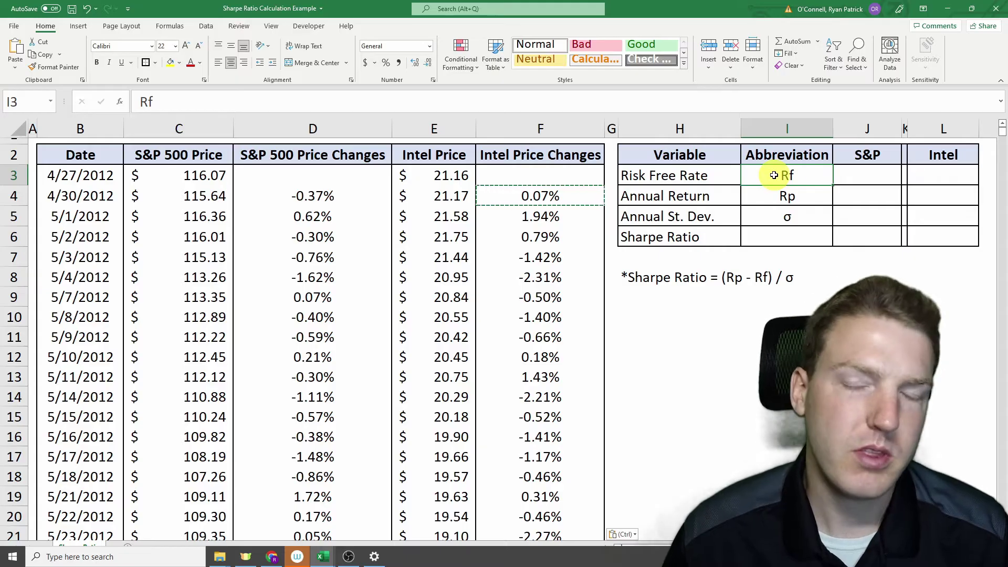
Step: Set the risk-free rate to 1.50% for both S&P and Intel
click(855, 169)
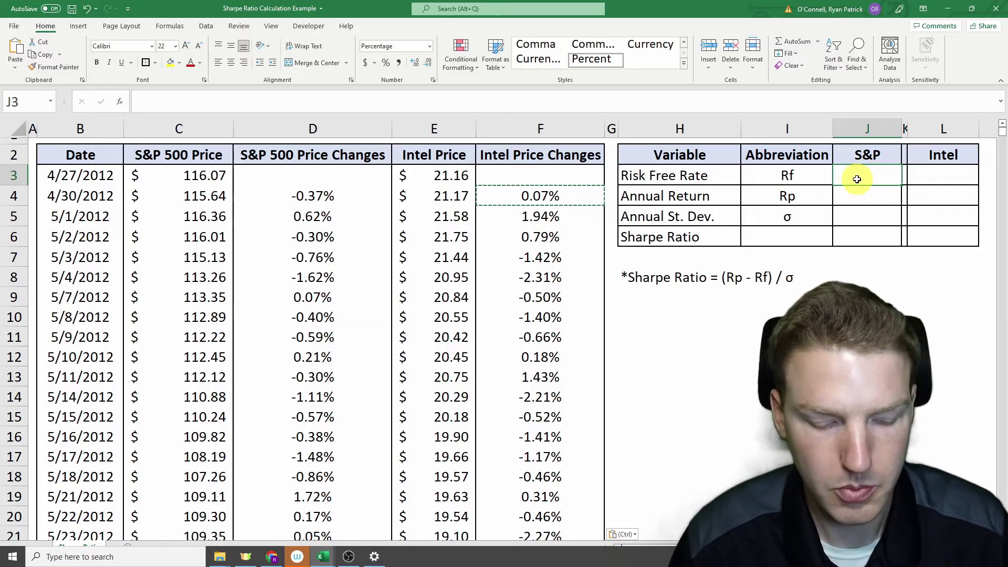
text(1.5)
key(Return)
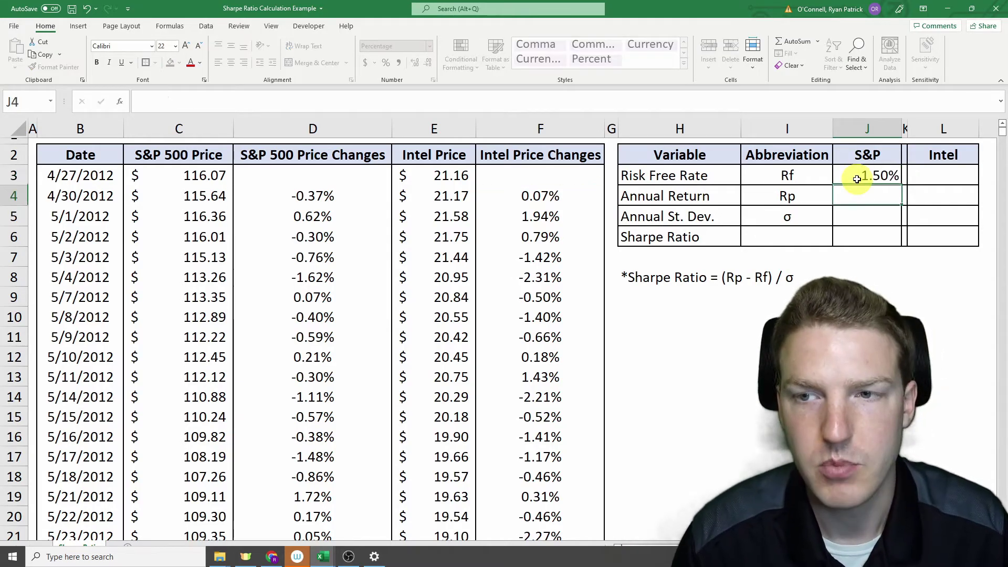
click(857, 179)
key(Right)
key(Right)
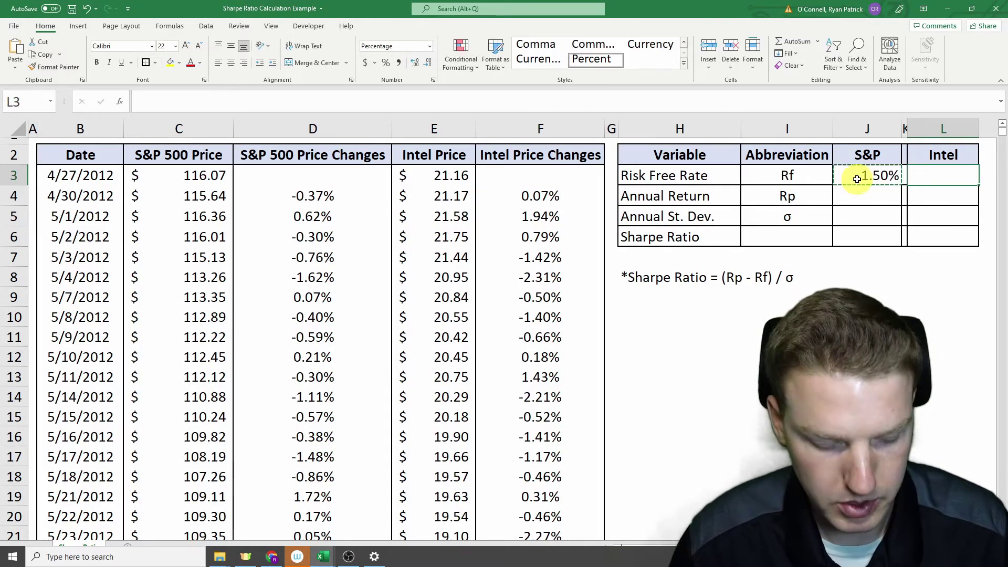
key(ctrl+v)
key(Down)
key(Left)
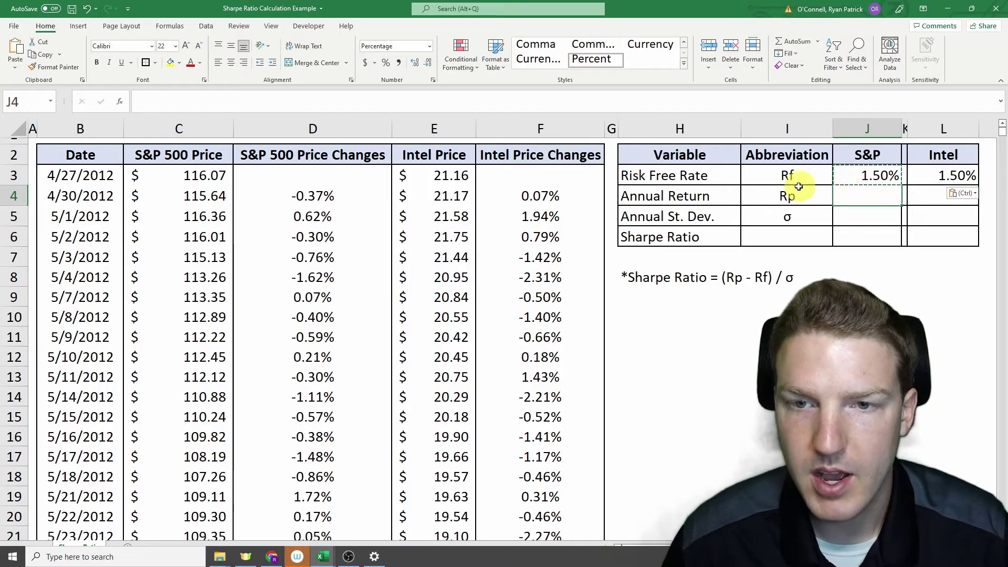
Step: Enter the S&P annual return formula =((End/Start)^(1/10))-1, giving 13.62%
drag(701, 195, 872, 193)
click(872, 192)
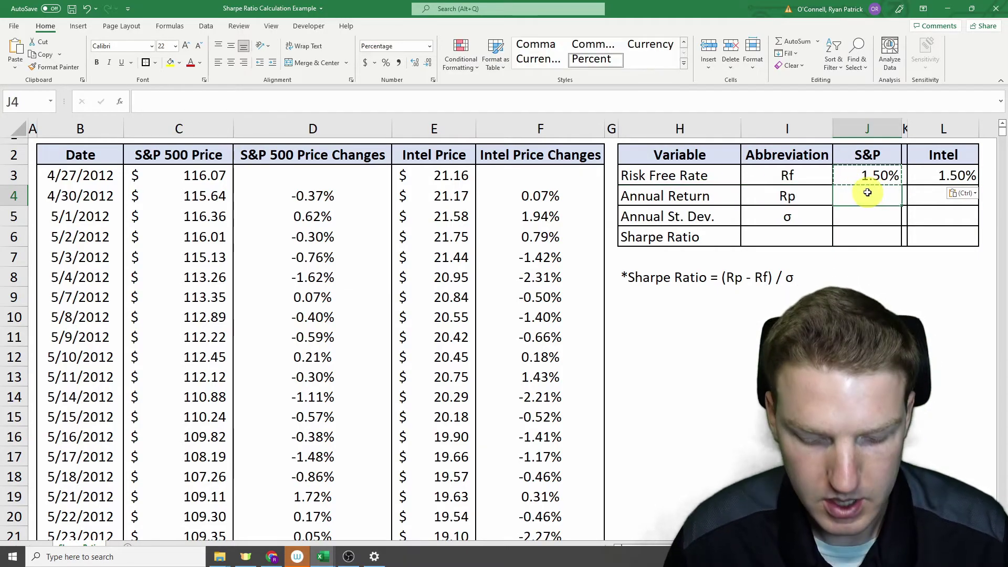
text(=)
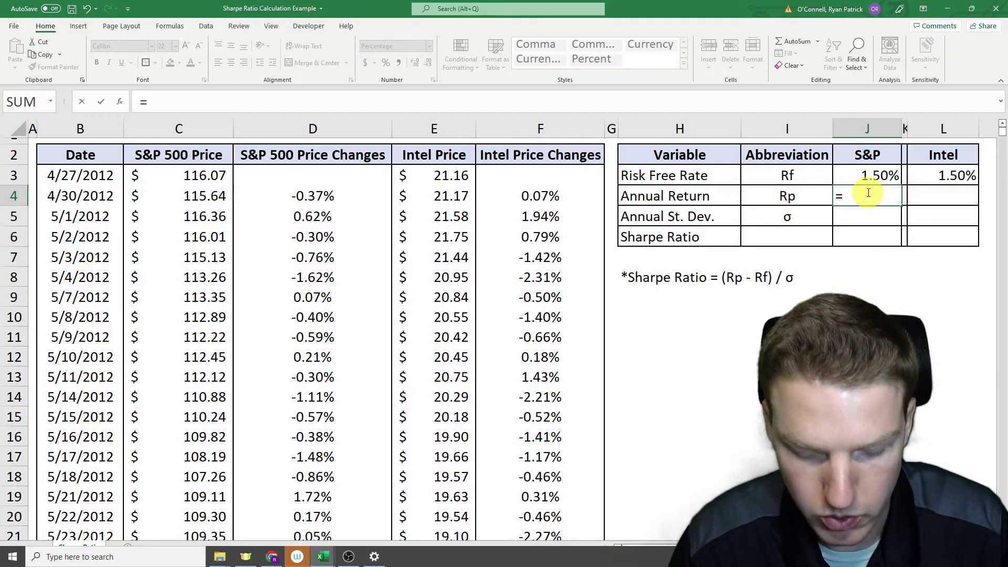
text(()
click(195, 218)
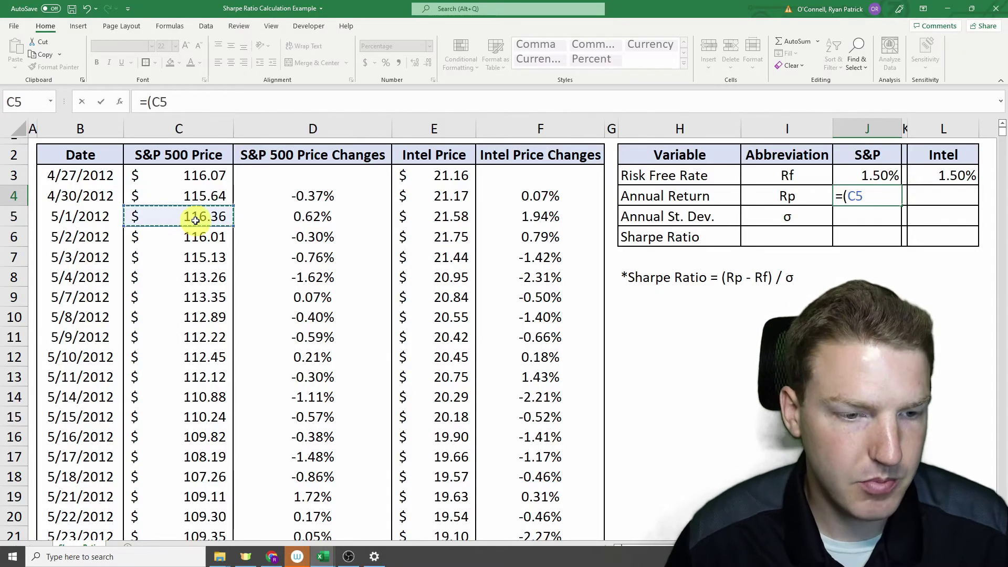
key(ctrl+Down)
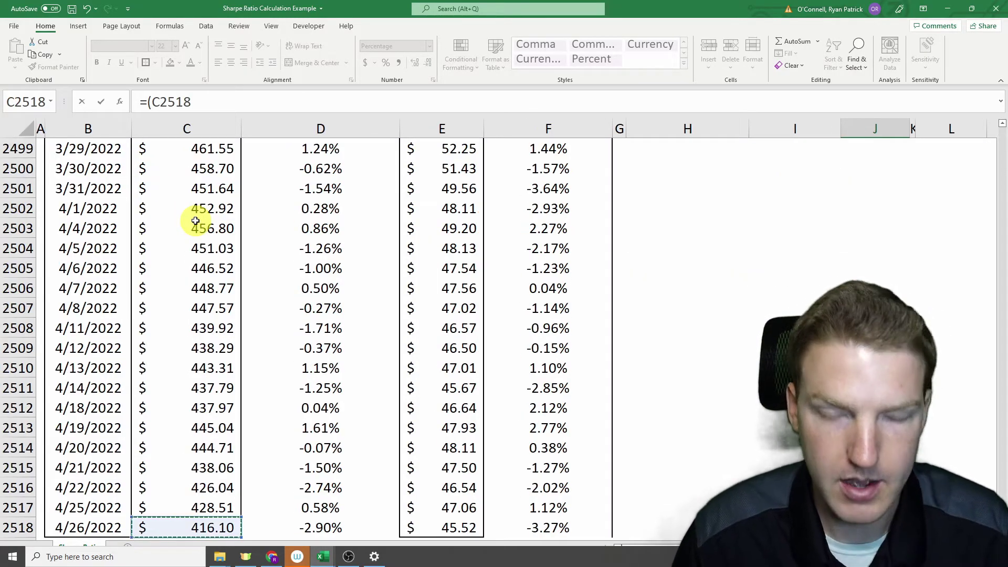
text(/)
key(Up)
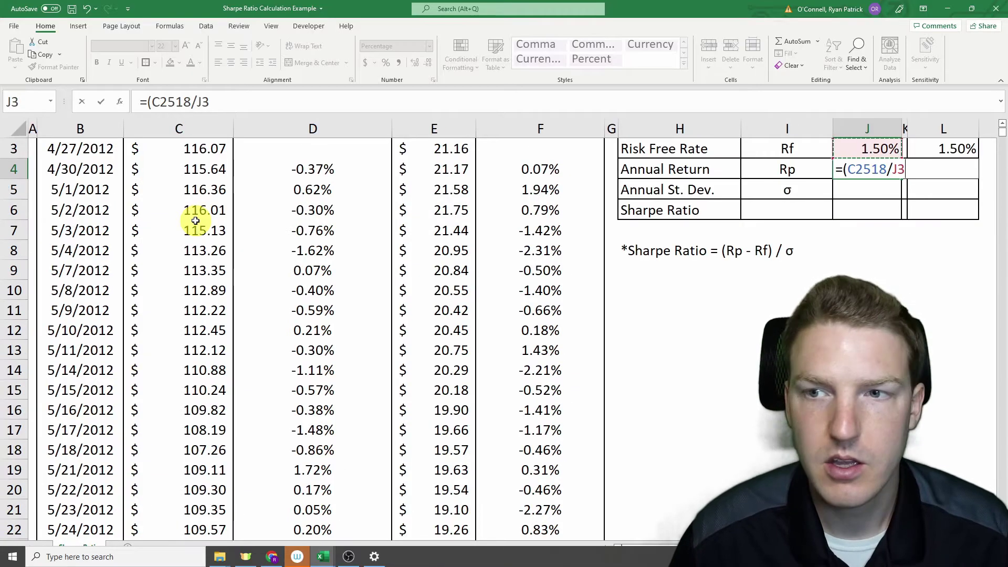
key(Left)
key(Left)
key(Left)
key(Left)
key(Left)
key(Left)
key(Left)
key(Left)
key(Up)
key(Up)
key(Right)
key(Down)
key(Down)
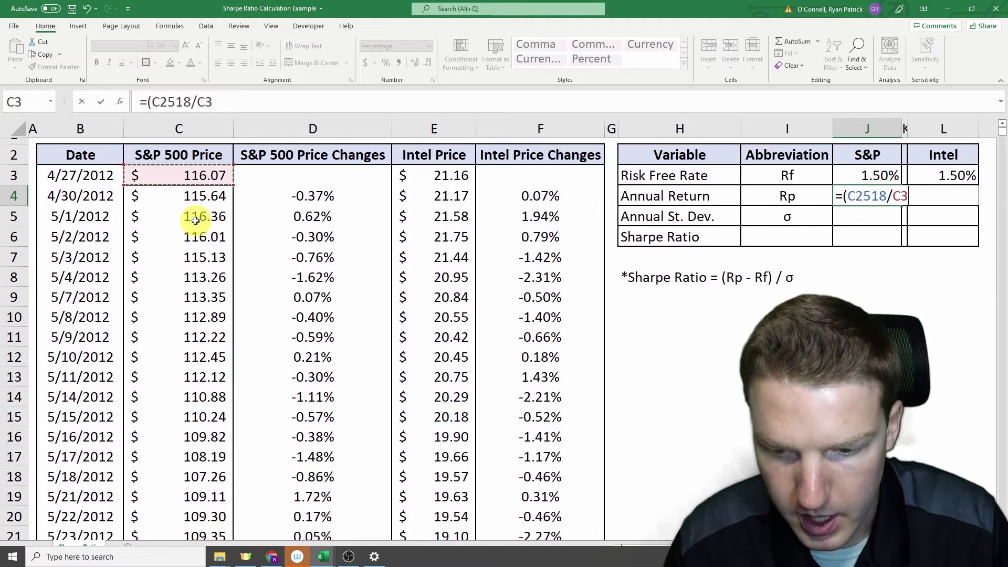
text()^(1/10)
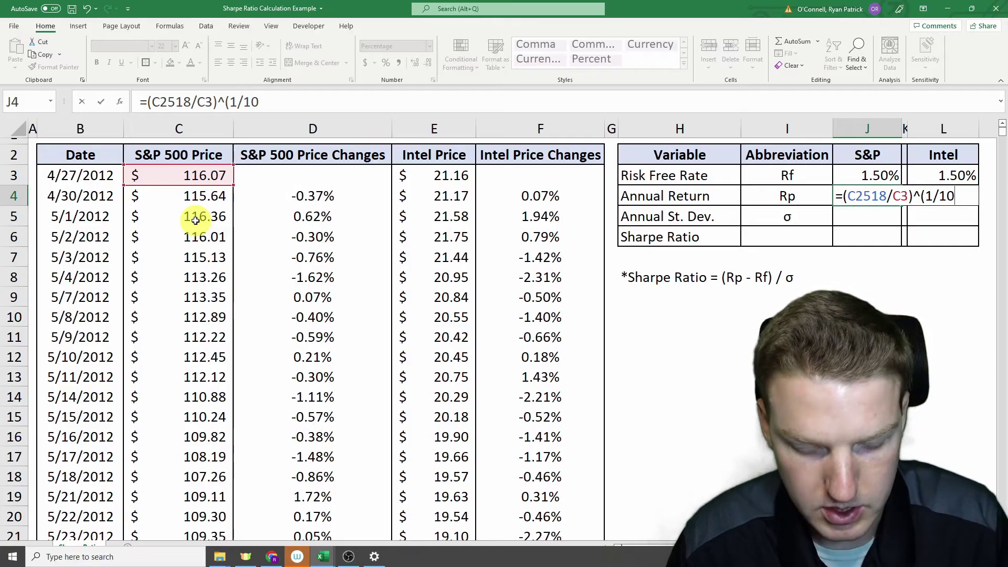
click(148, 100)
text(()
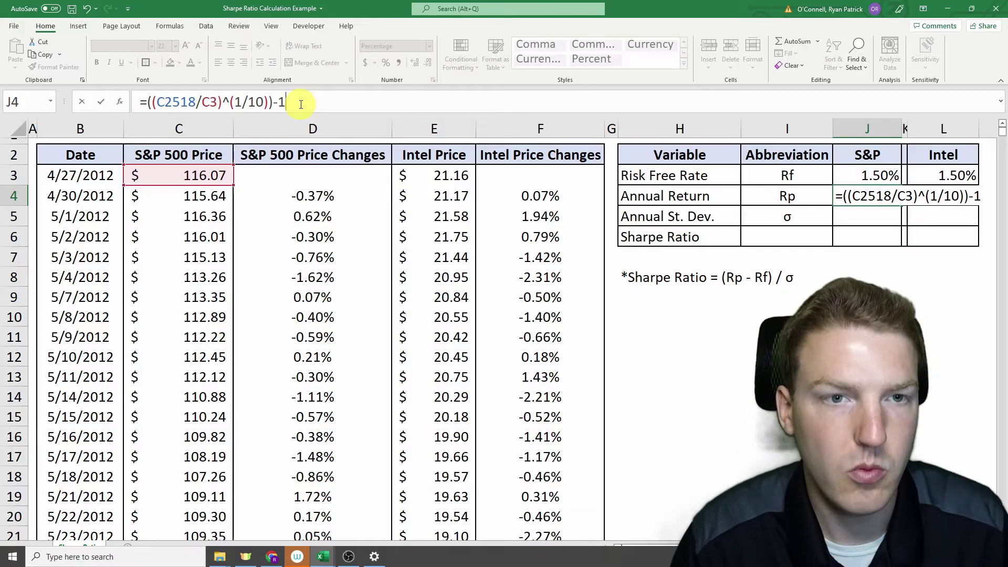
key(Return)
Step: Copy the annual return formula into Intel's column, showing 7.96%
click(864, 192)
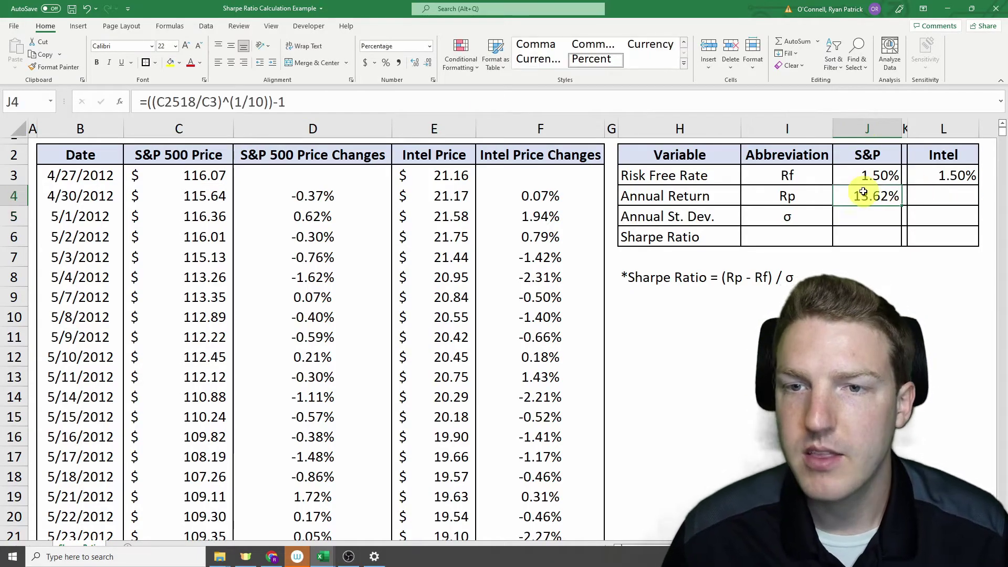
click(867, 211)
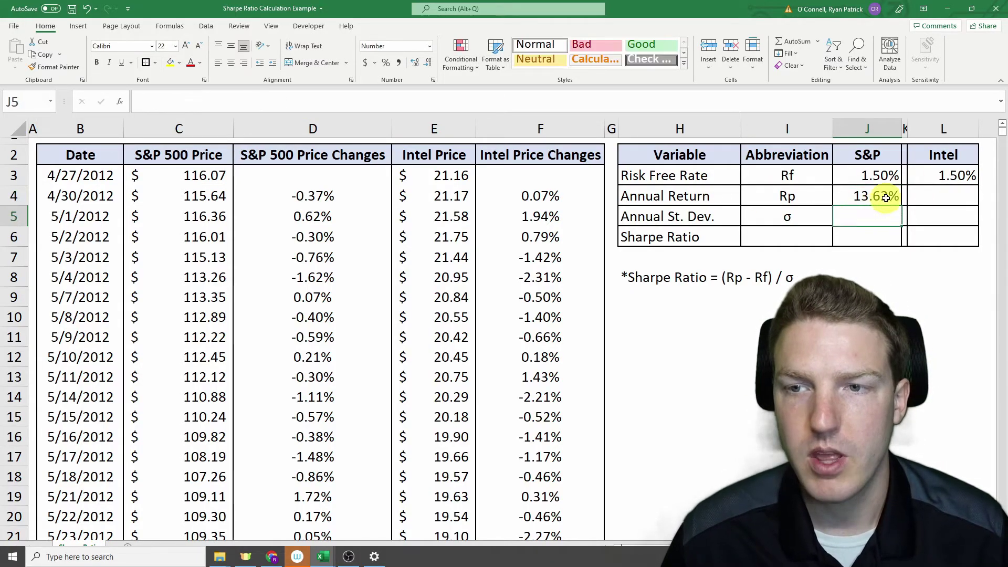
click(870, 196)
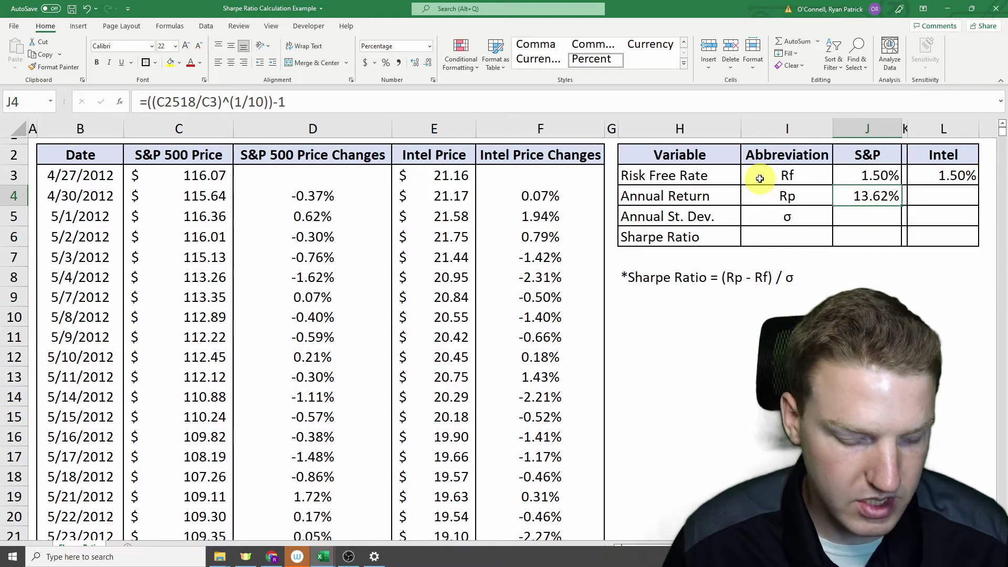
key(ctrl+c)
click(943, 199)
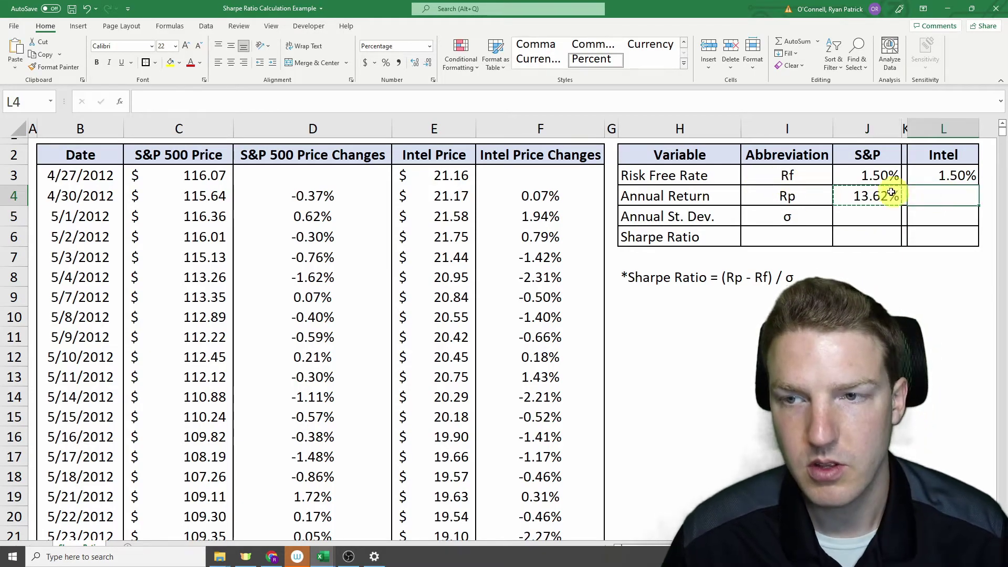
key(ctrl+v)
click(938, 213)
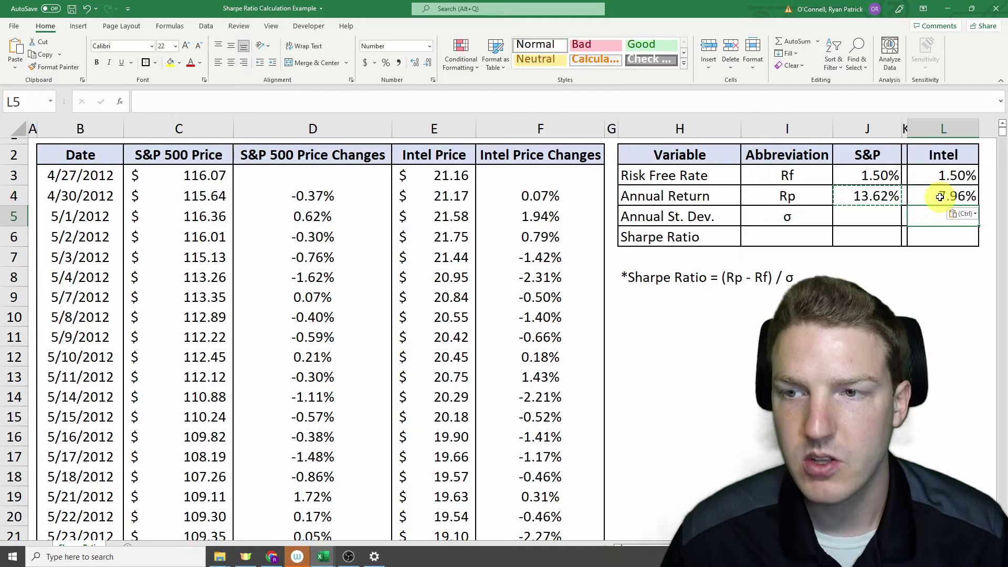
click(925, 198)
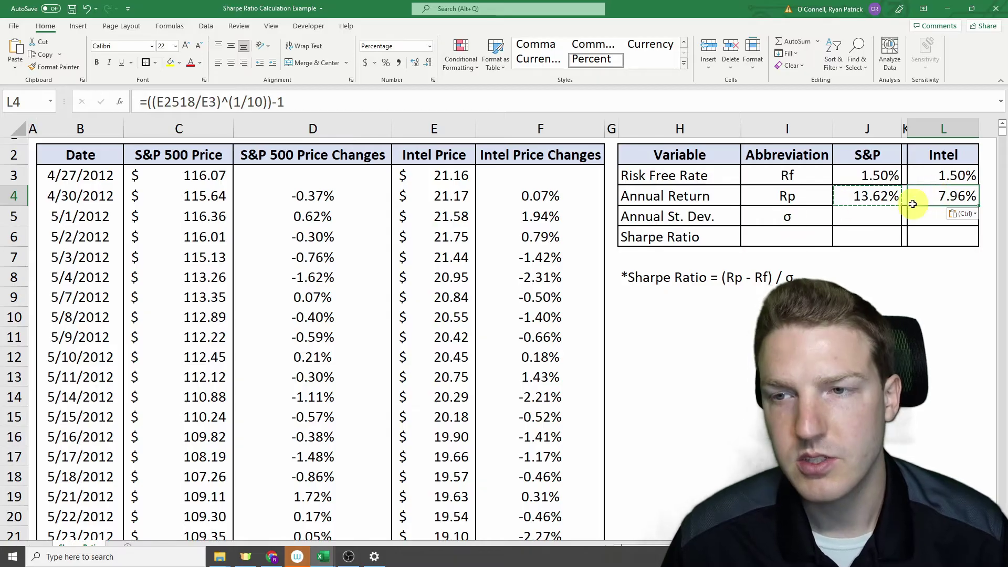
click(894, 216)
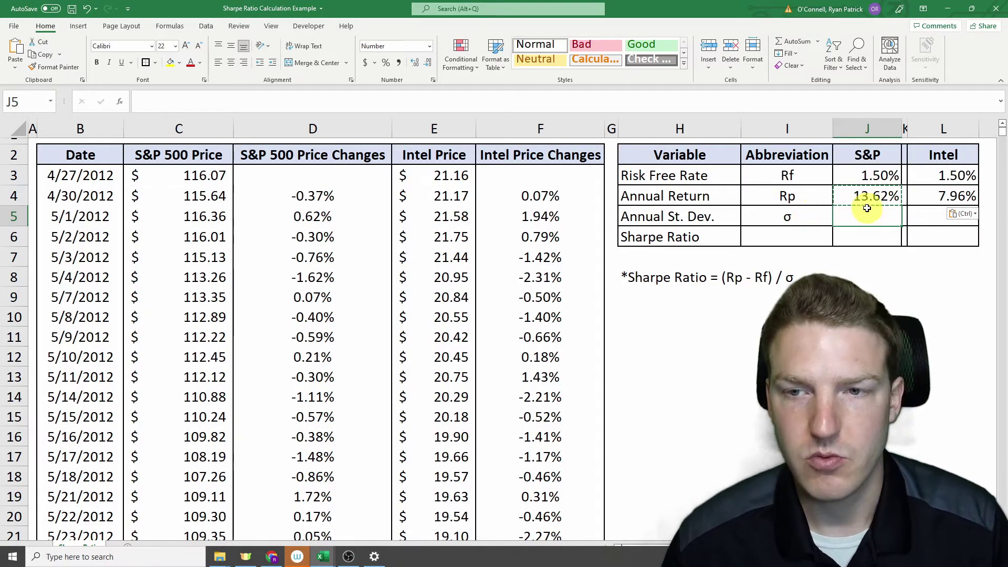
click(687, 218)
Step: Enter =STDEV.P(D4:D2518)*252^0.5 in J5 for the S&P annual standard deviation of 0.164
click(795, 215)
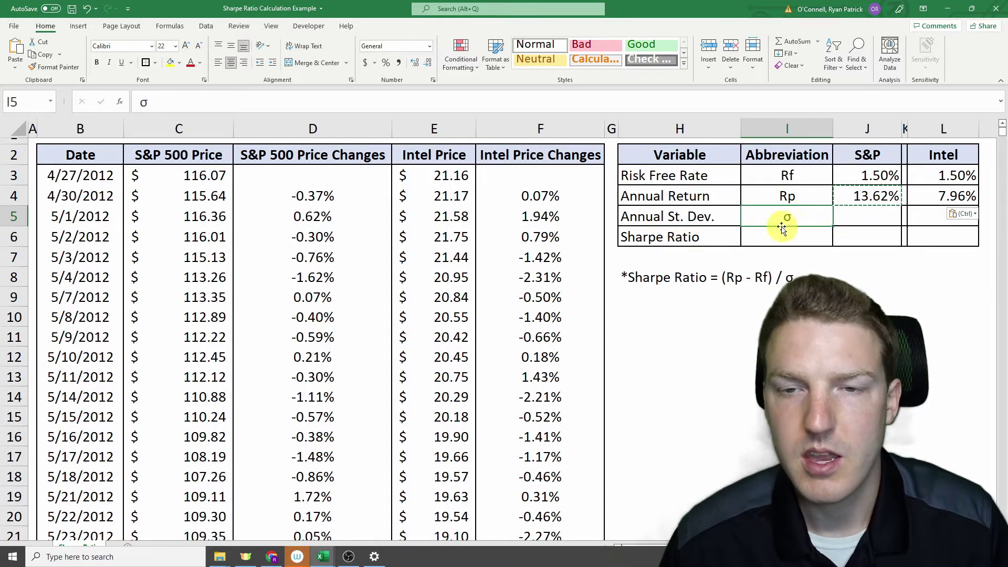
click(877, 219)
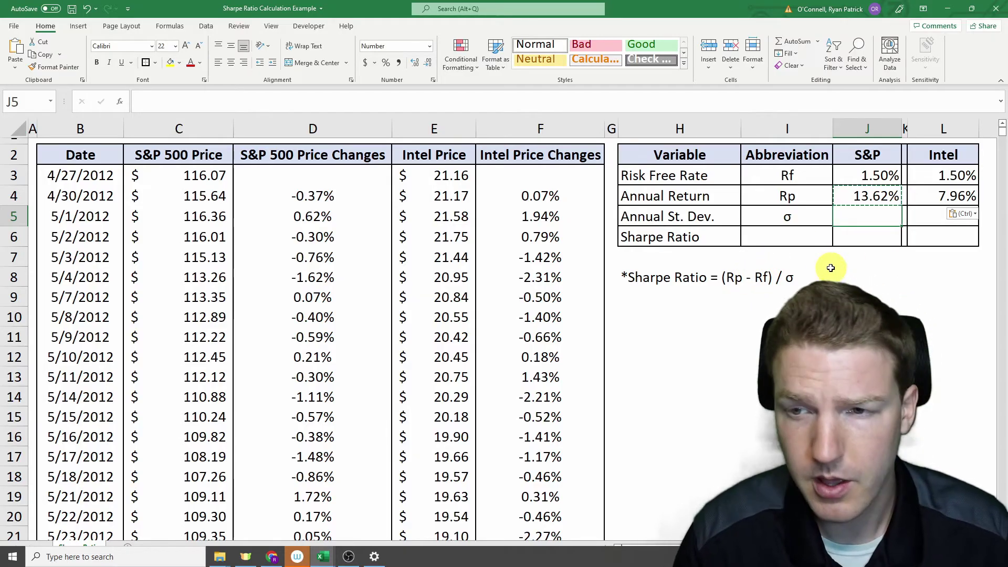
text(=std)
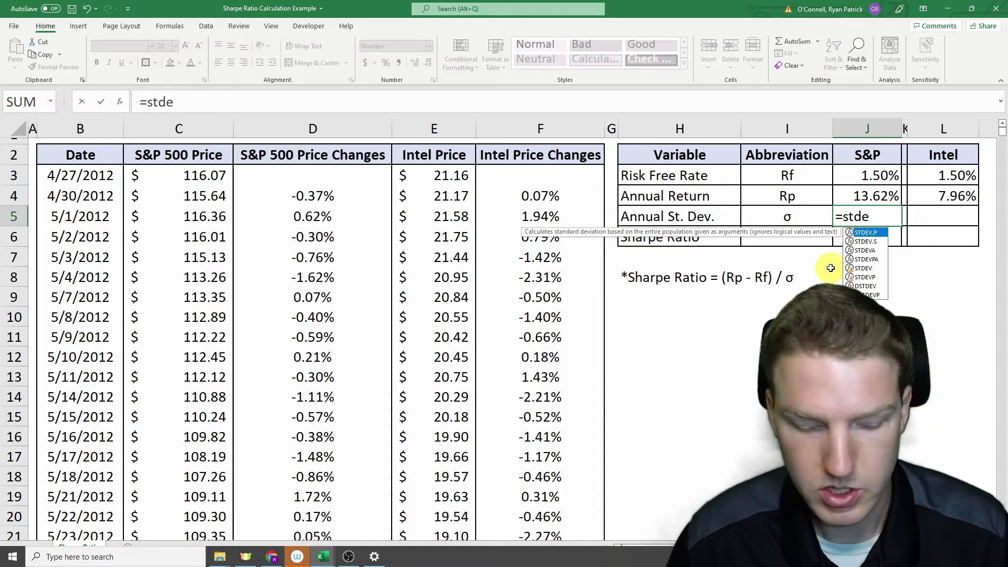
text(e)
key(Tab)
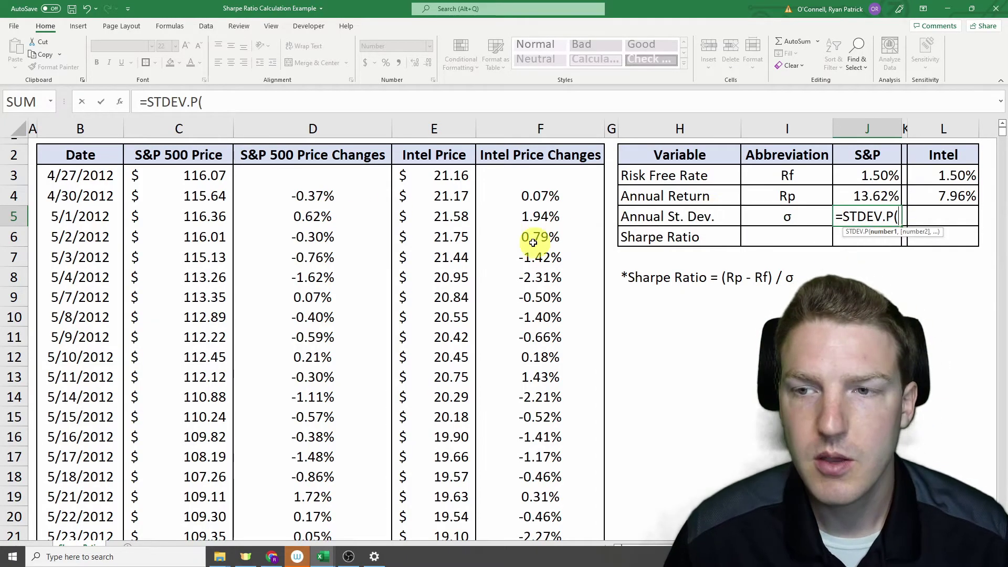
click(348, 195)
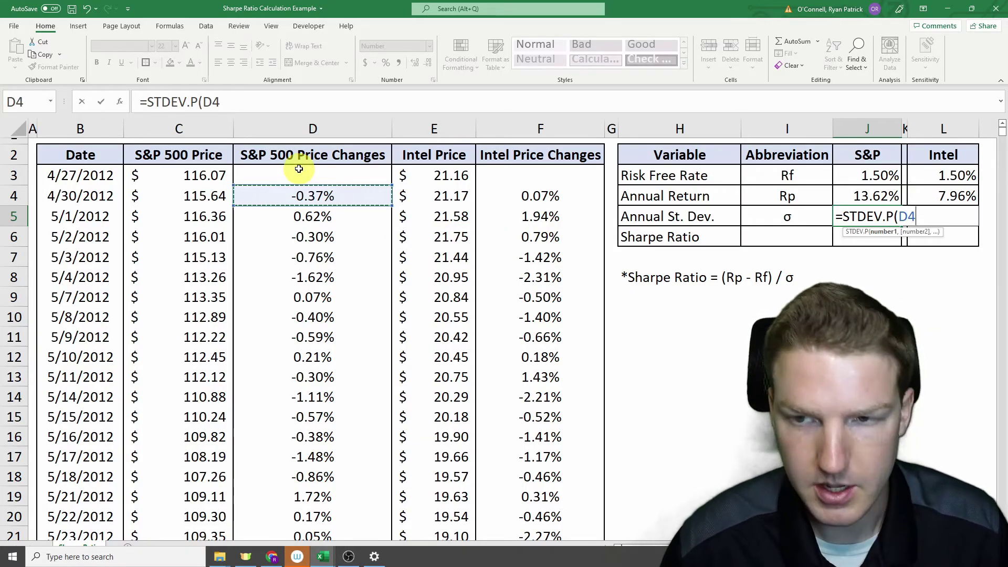
key(ctrl+shift+Down)
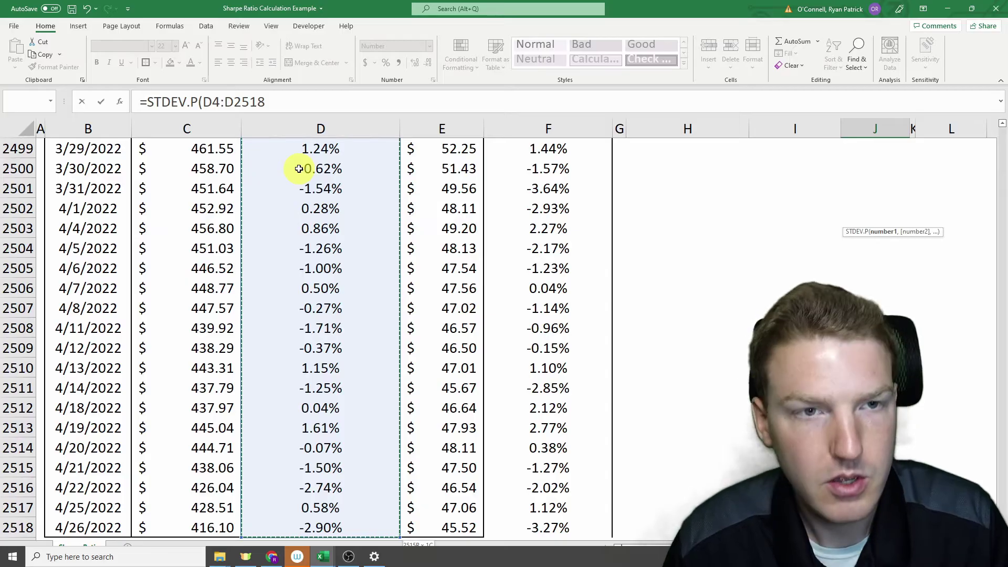
text()*252^.5)
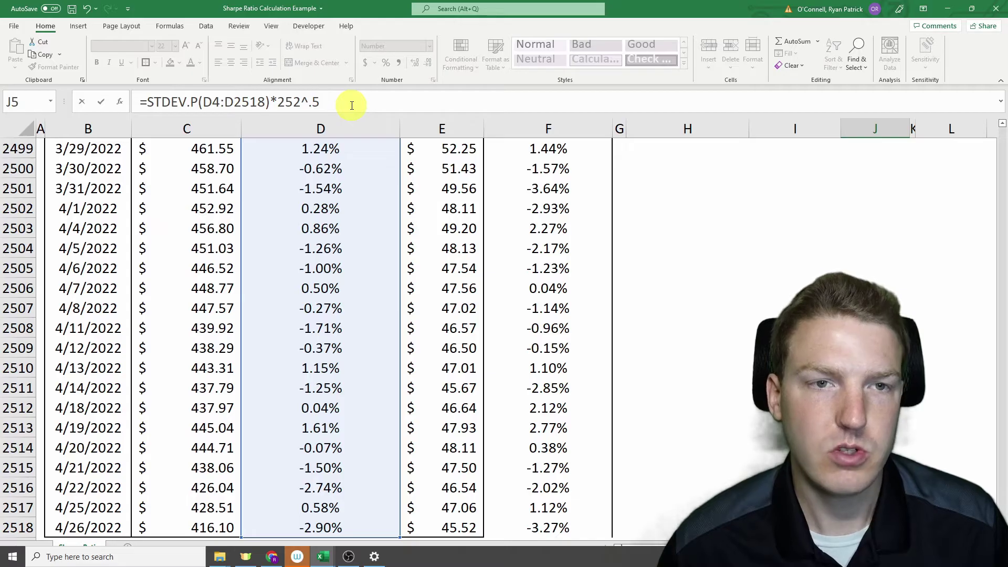
key(Return)
Step: Copy the standard deviation formula to L5, giving Intel 0.296
scroll(731, 214, up, 2)
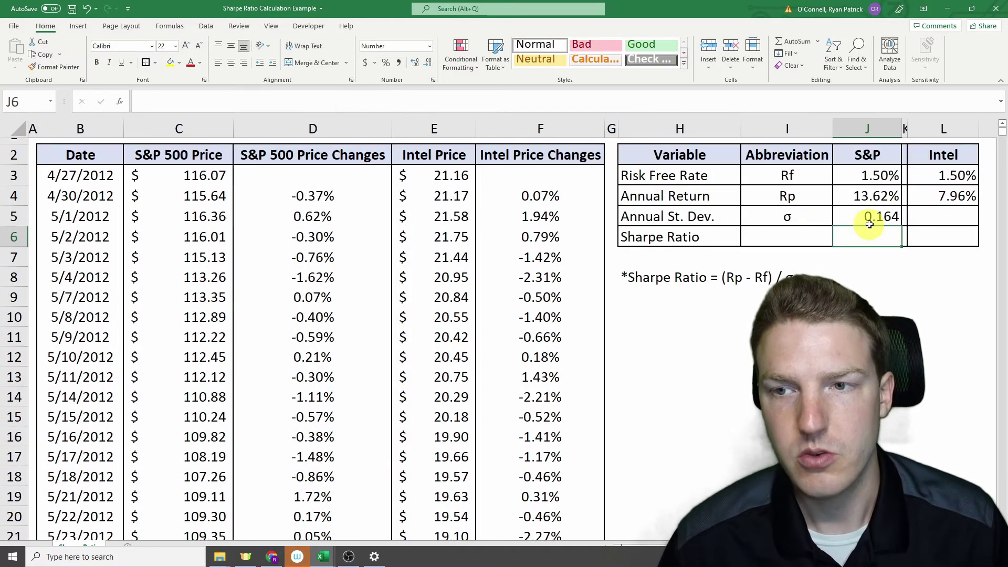
click(865, 210)
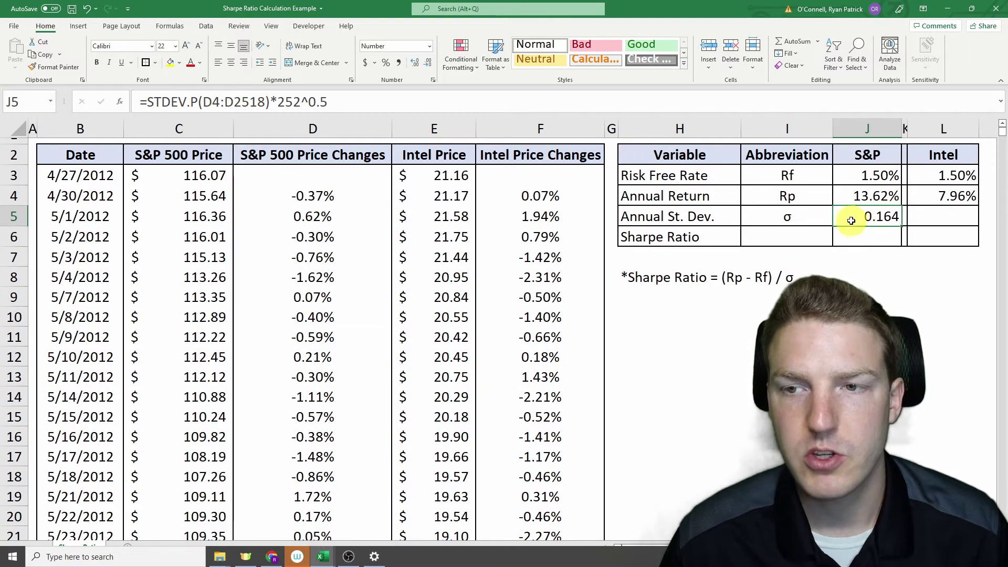
click(726, 219)
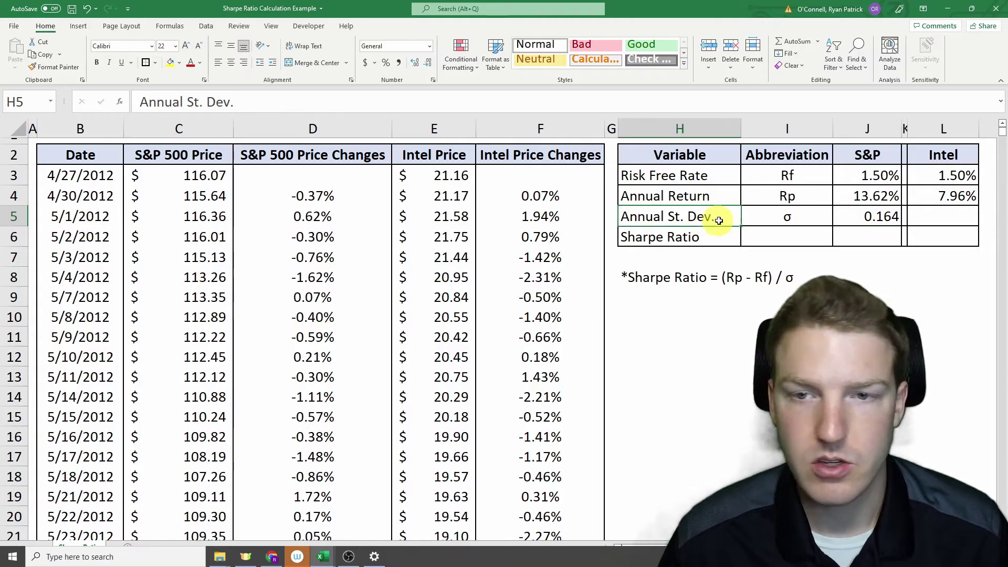
click(857, 151)
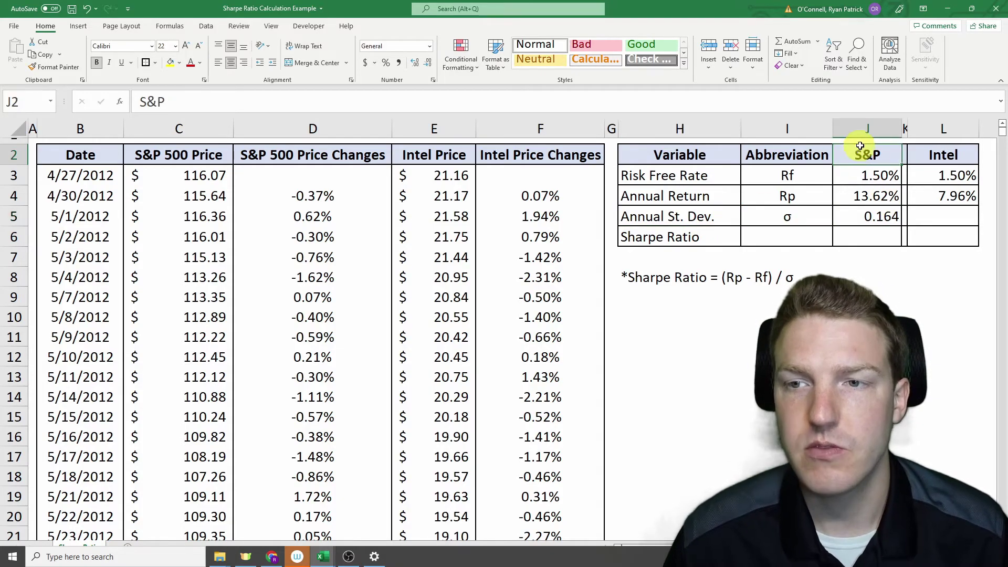
click(869, 218)
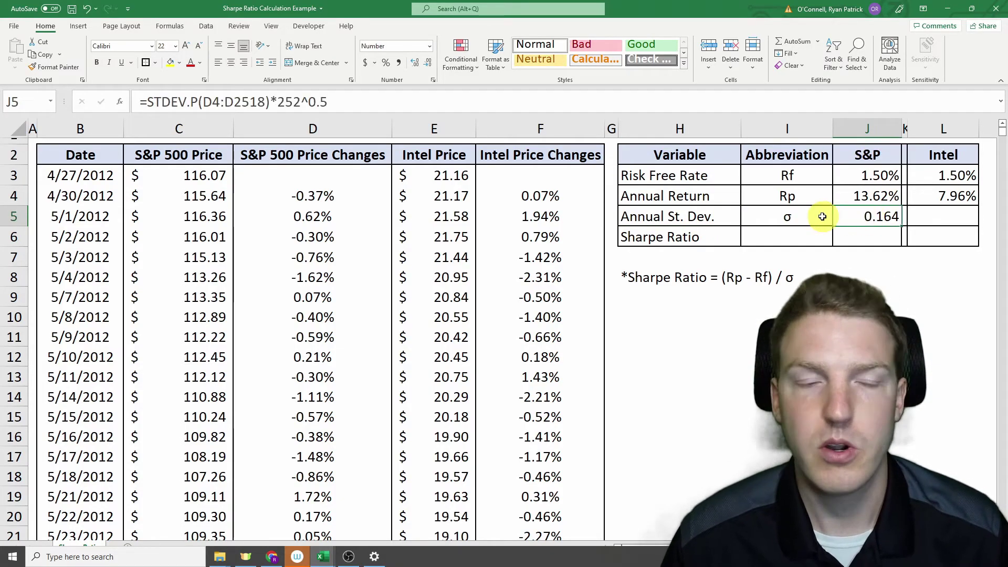
click(876, 229)
key(Up)
key(ctrl+c)
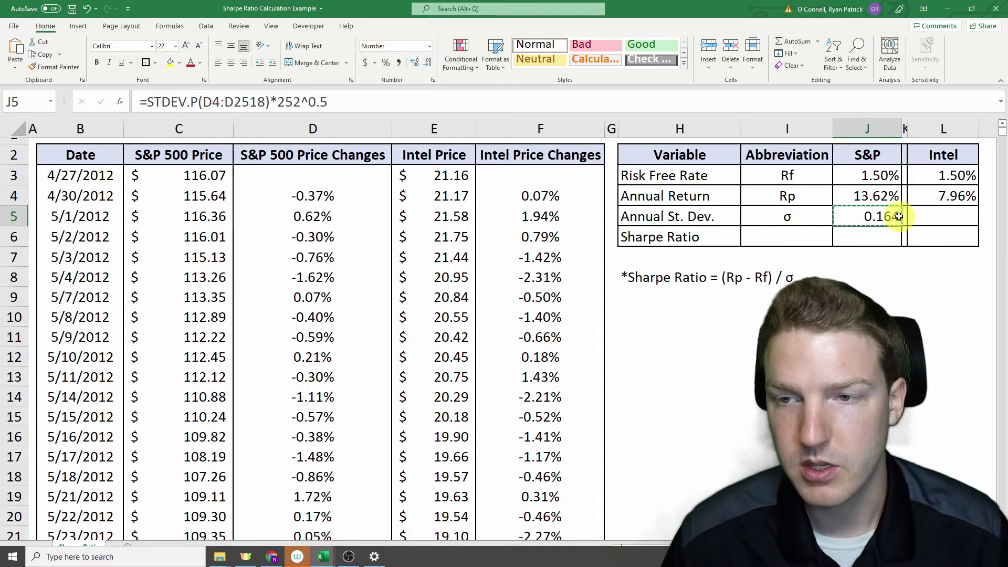
click(944, 216)
key(ctrl+v)
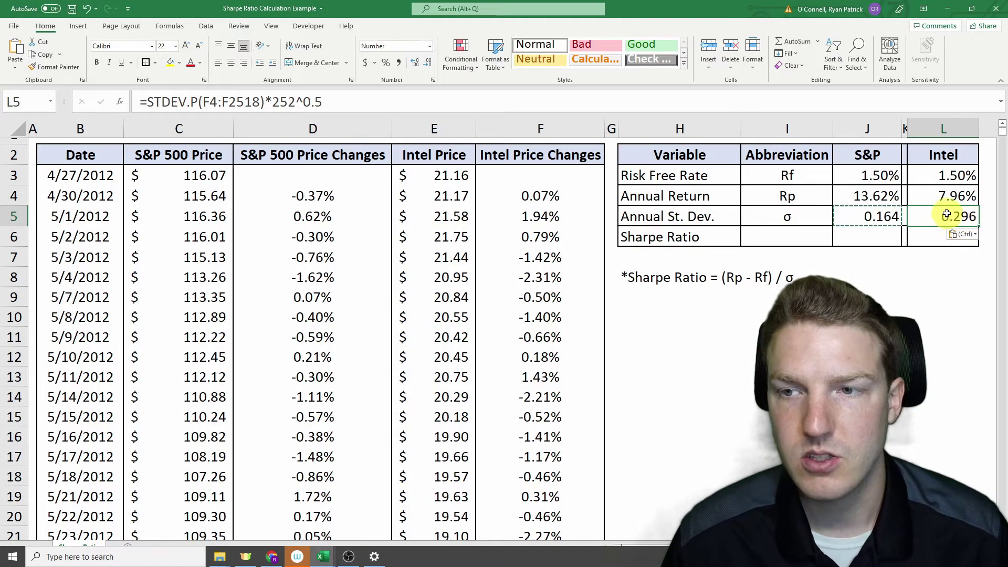
Step: Enter the S&P Sharpe ratio as annual return minus risk-free rate, divided by standard deviation
click(869, 236)
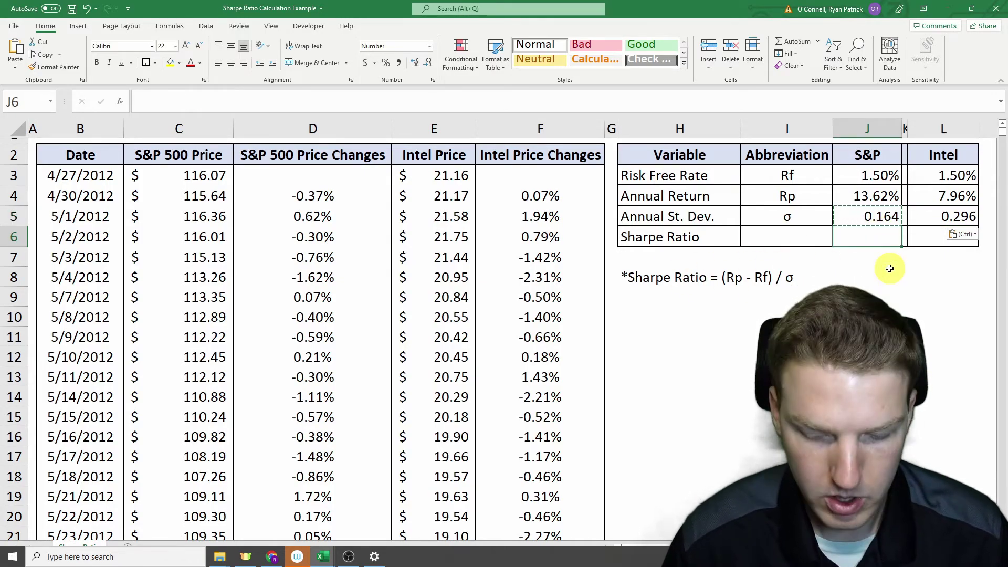
text(=)
key(Up)
key(Up)
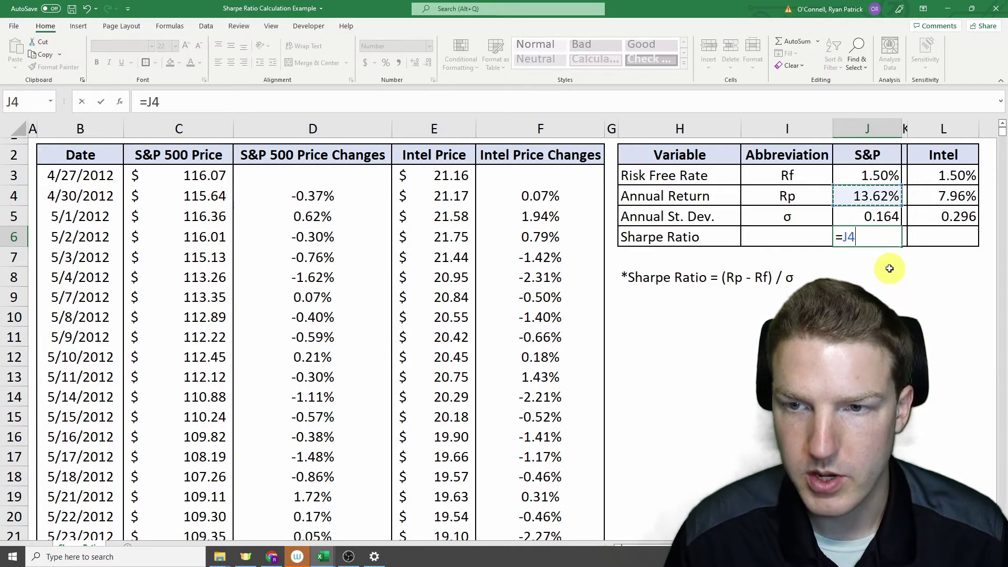
text(-)
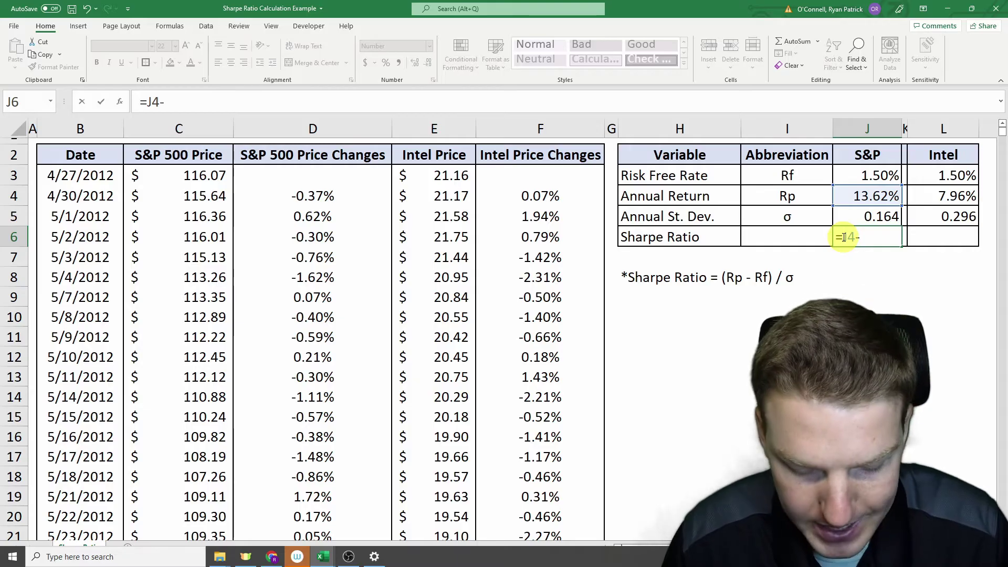
click(876, 176)
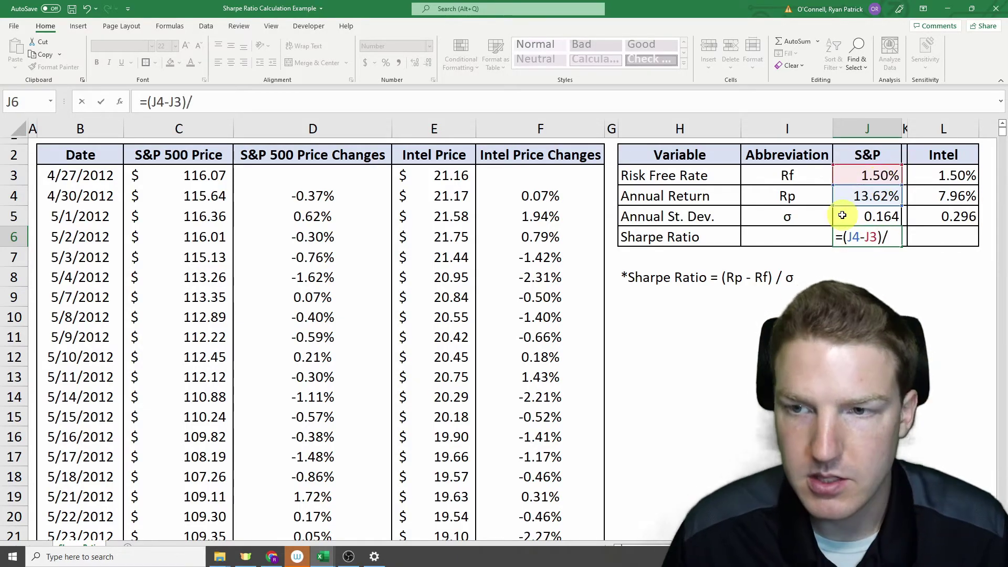
click(890, 212)
key(Return)
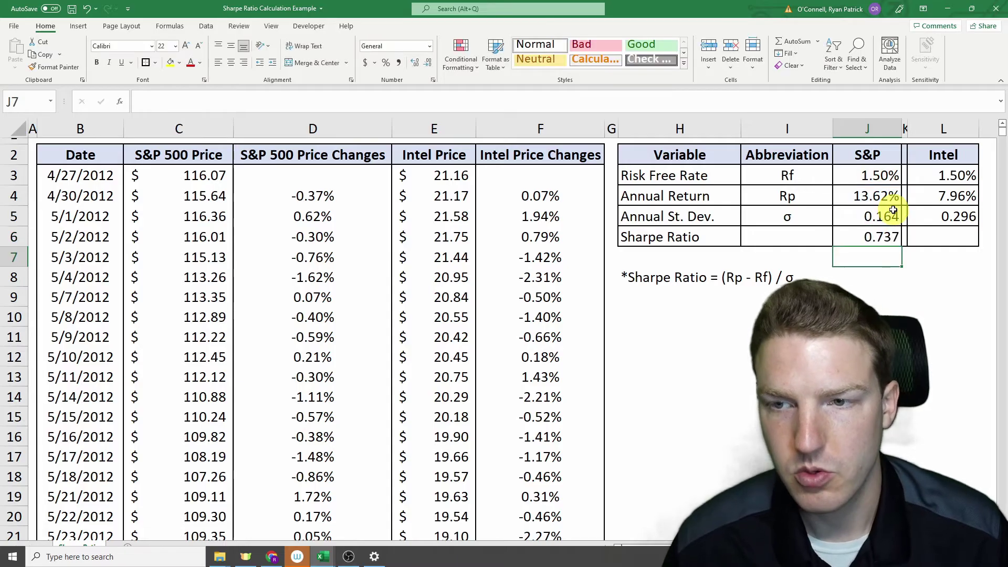
Step: Paste the Sharpe formula into Intel's cell and review the return and deviation formulas
click(867, 233)
key(ctrl+c)
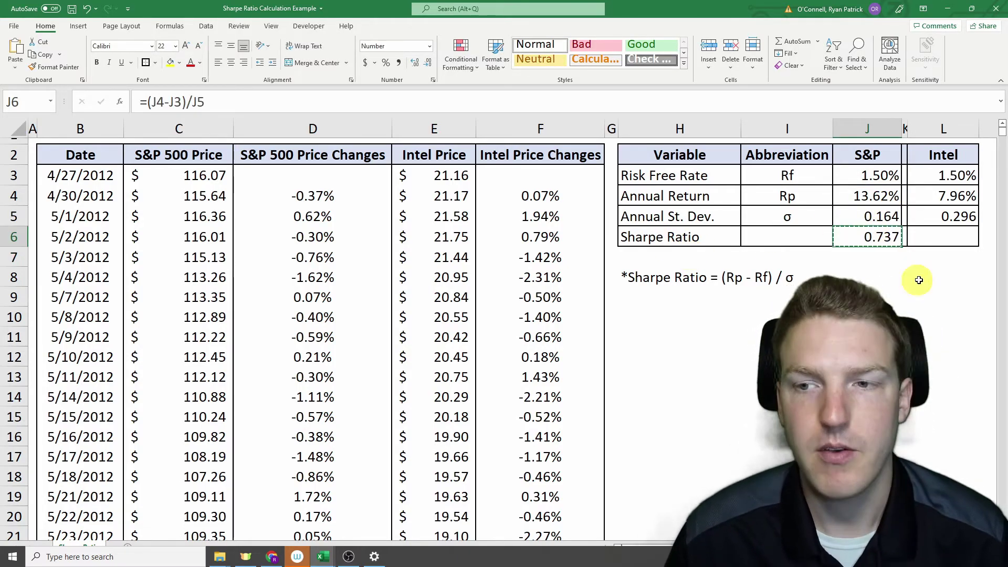
click(951, 236)
right_click(930, 235)
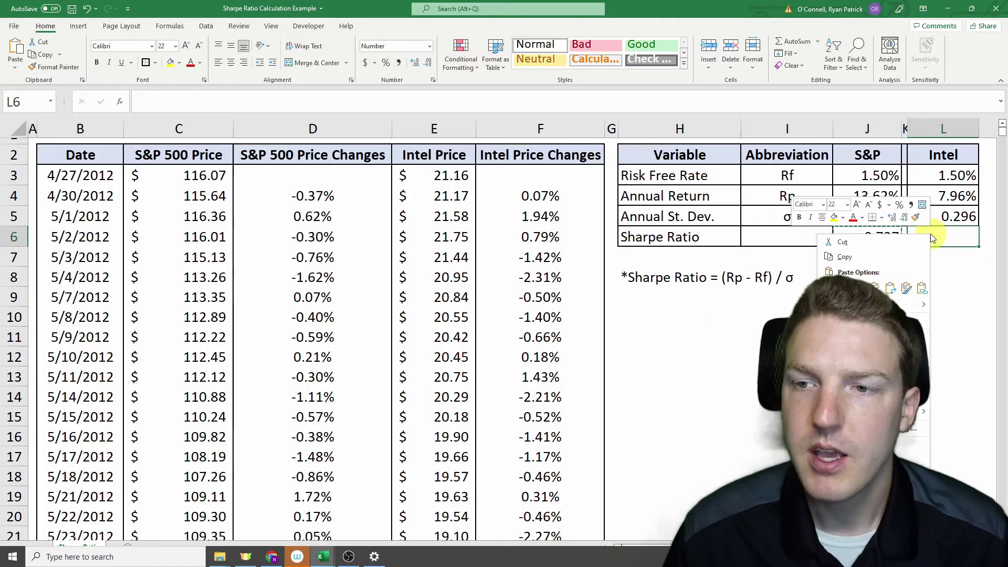
click(859, 288)
click(929, 271)
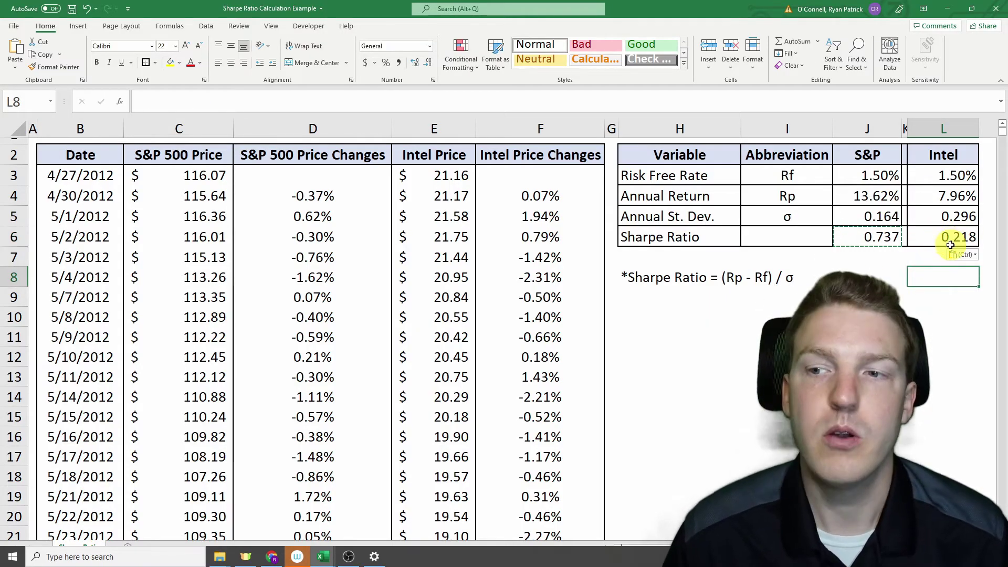
click(869, 272)
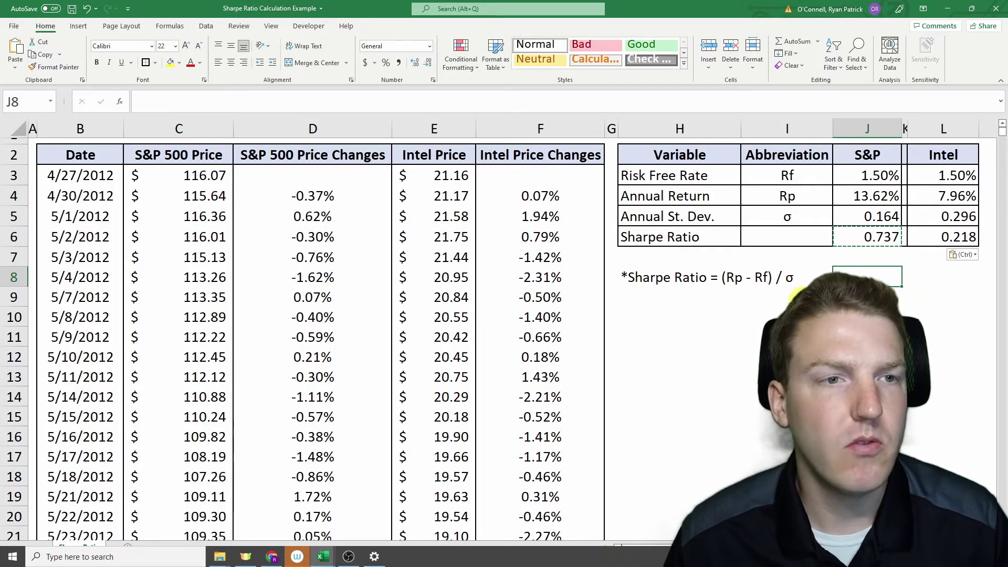
click(872, 196)
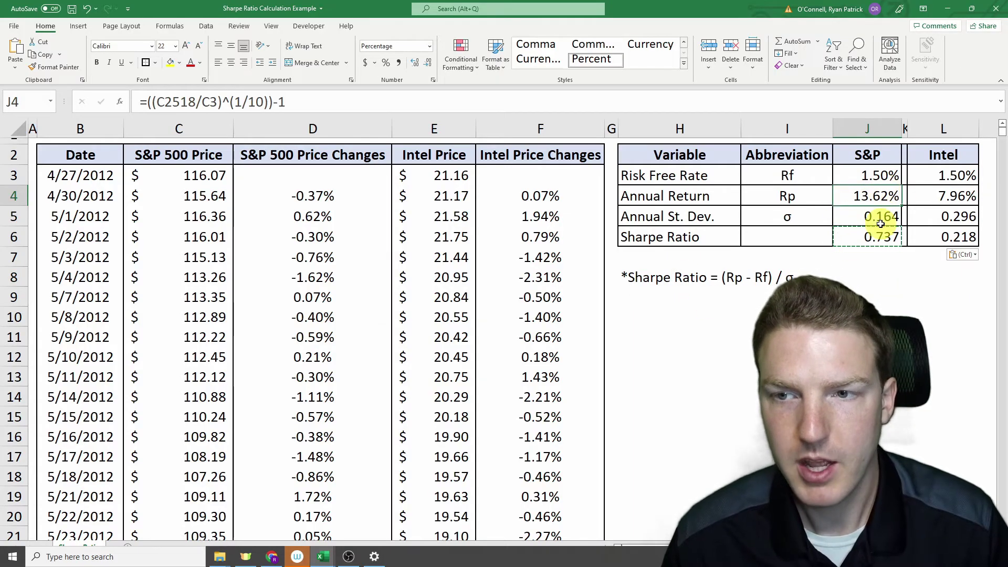
click(872, 216)
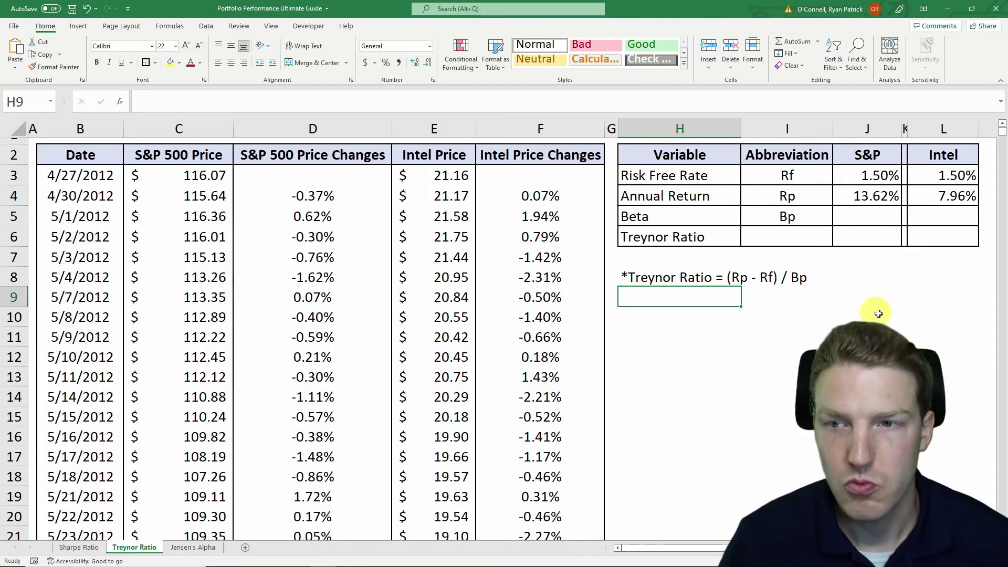
Step: Start a SLOPE formula in L5 with Intel's daily changes F4:F2518 as the first range
click(944, 216)
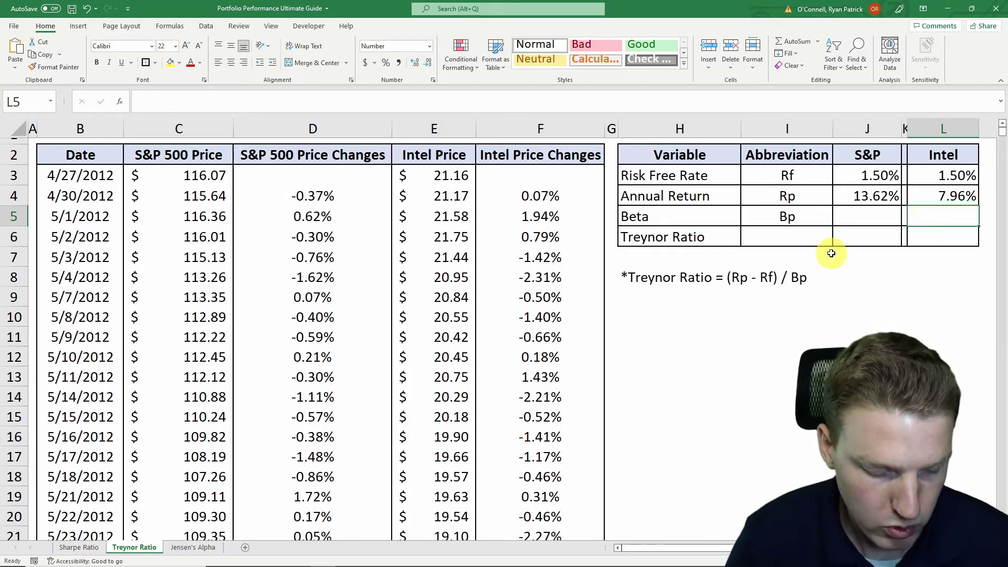
text(=slo)
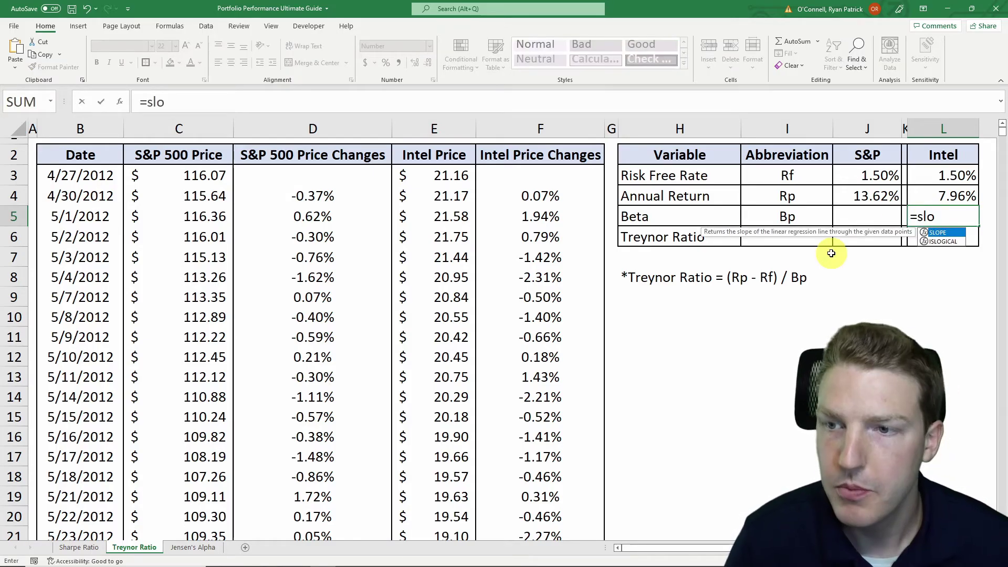
key(Tab)
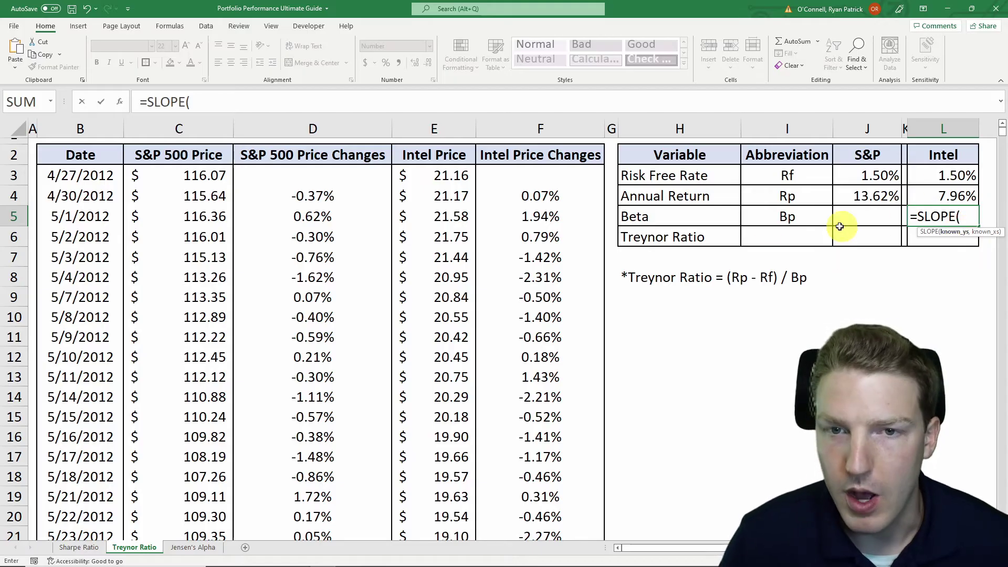
click(542, 195)
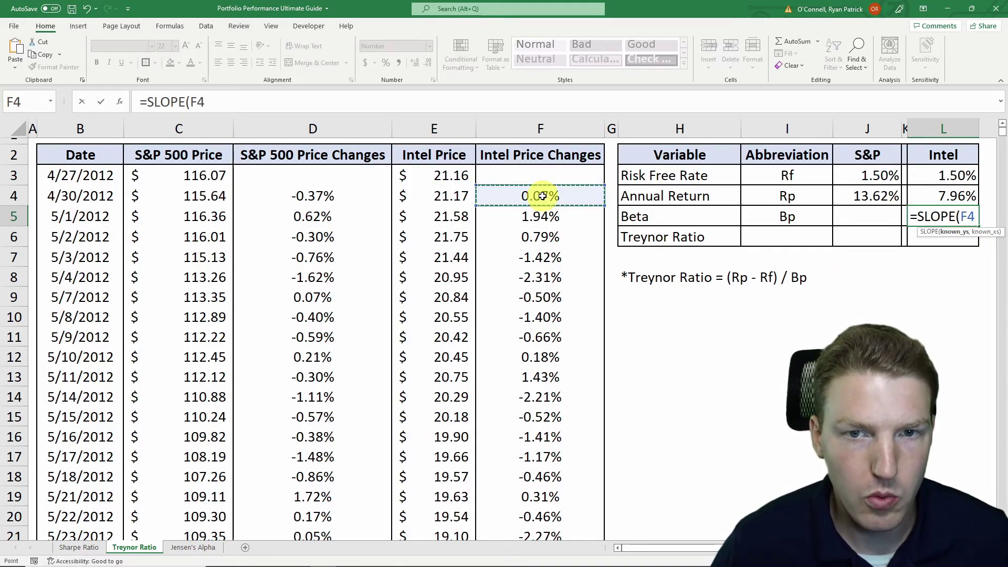
key(ctrl+shift+Down)
text(,)
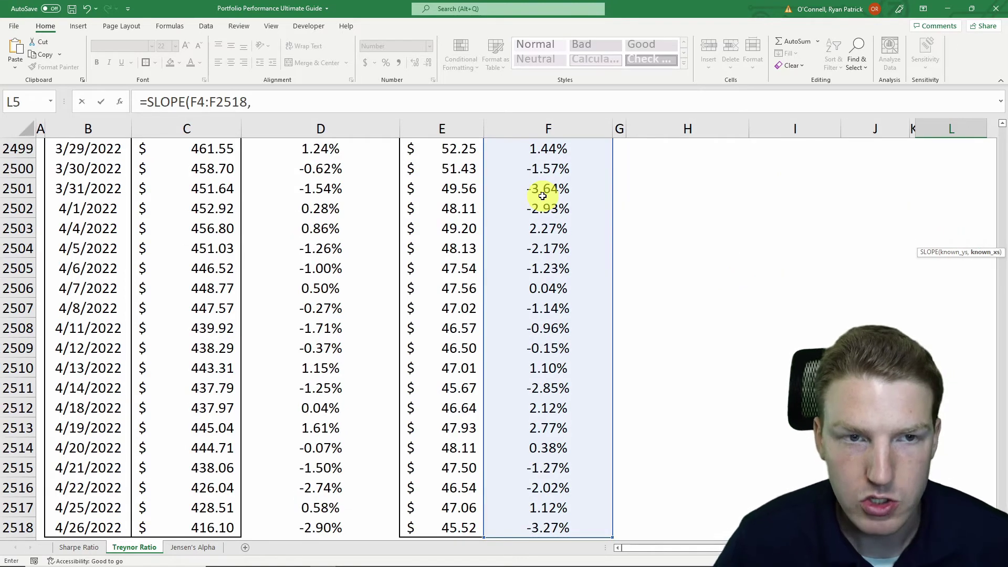
Step: Add the S&P daily changes D4:D2518 as the second range and enter it, giving a beta of 1.184
key(Left)
key(Left)
key(Left)
key(Left)
key(Up)
key(Up)
key(Up)
key(Left)
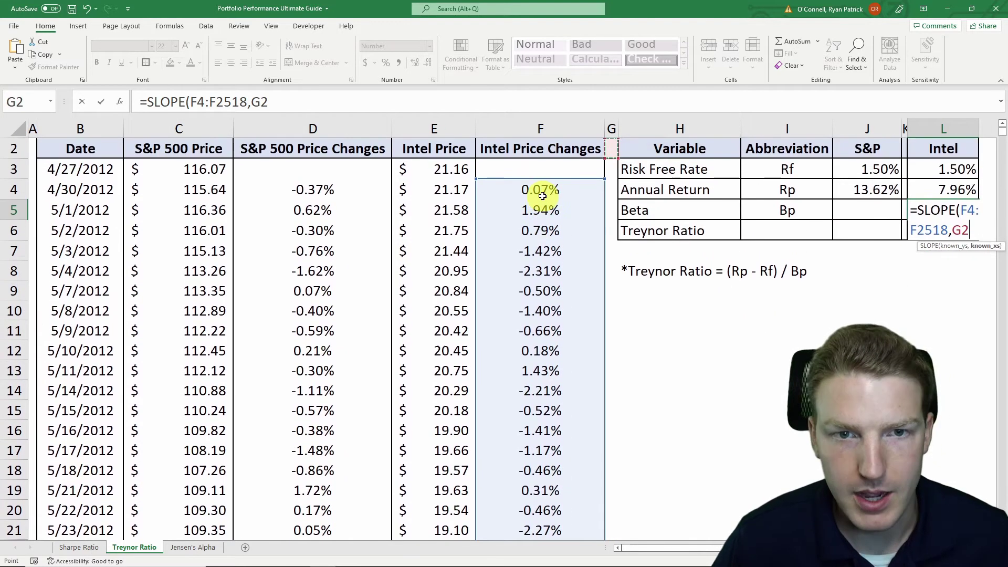
key(Left)
key(Left)
key(Down)
key(Left)
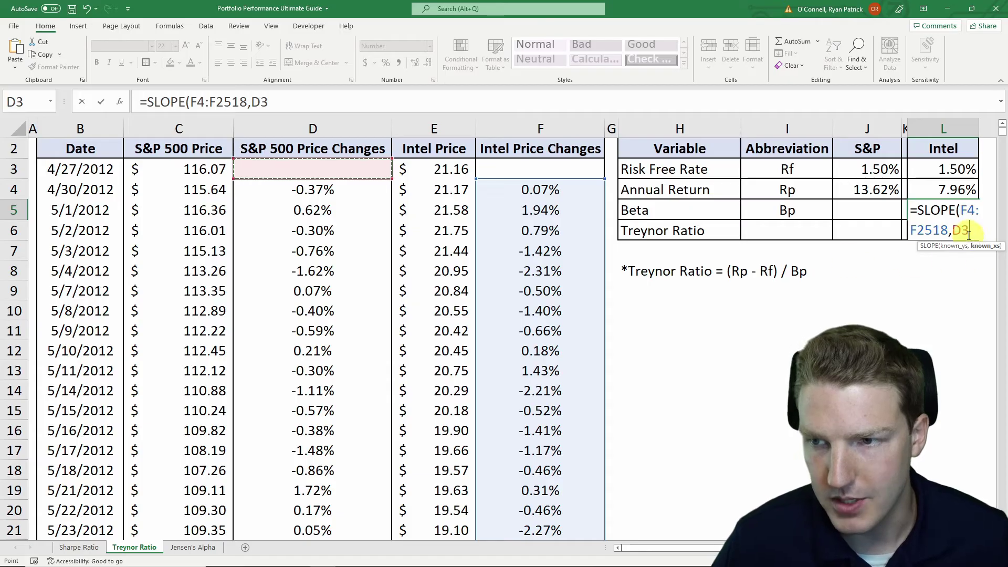
click(327, 191)
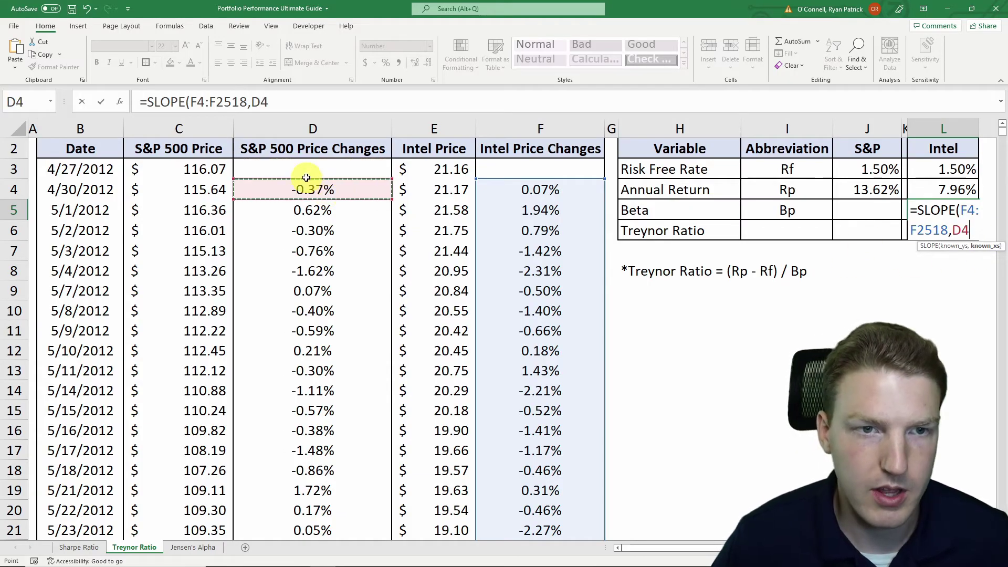
key(ctrl+shift+Down)
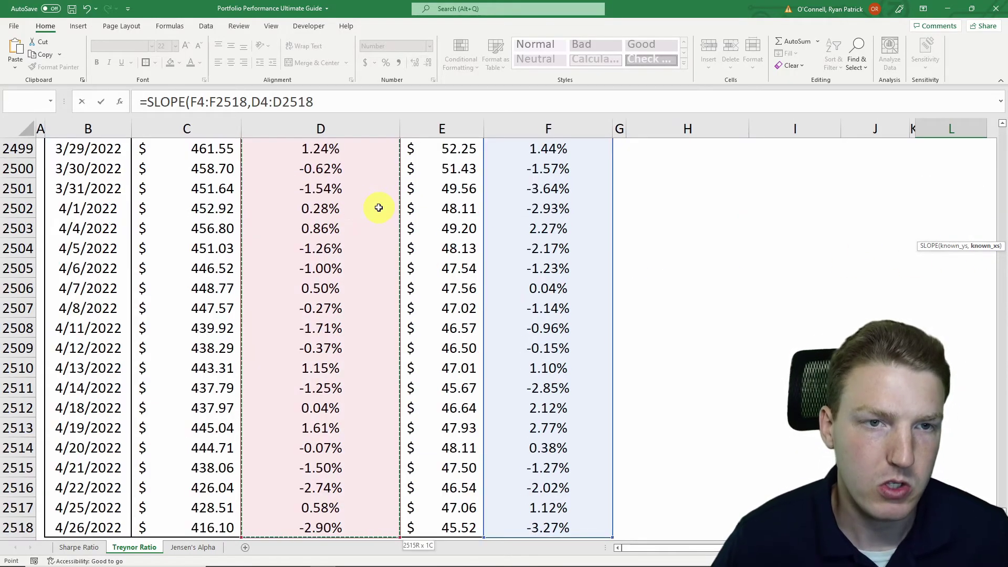
text())
key(Return)
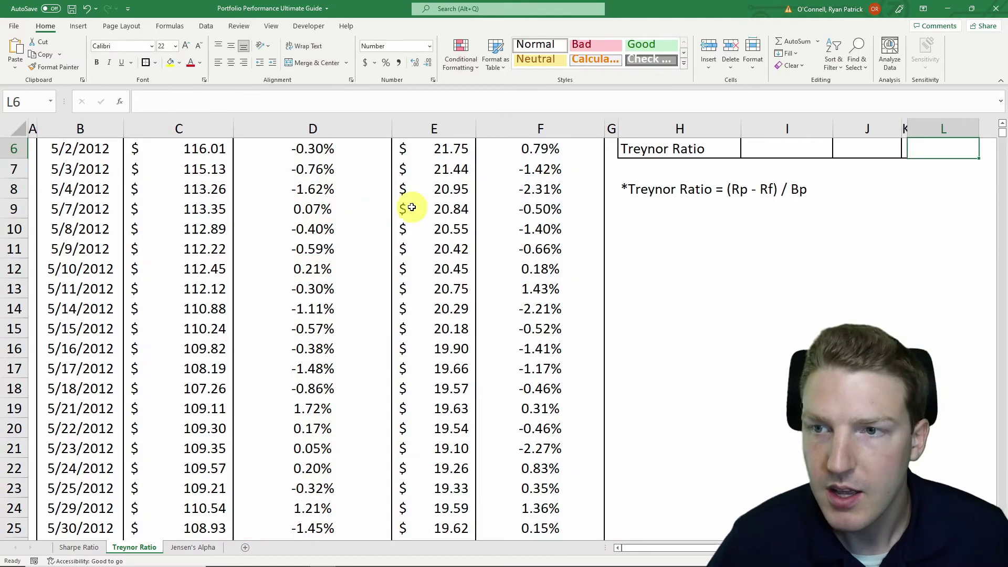
Step: Dismiss the stray shortcut menu and return to Intel's beta result in L5
scroll(412, 208, up, 2)
right_click(683, 315)
click(944, 315)
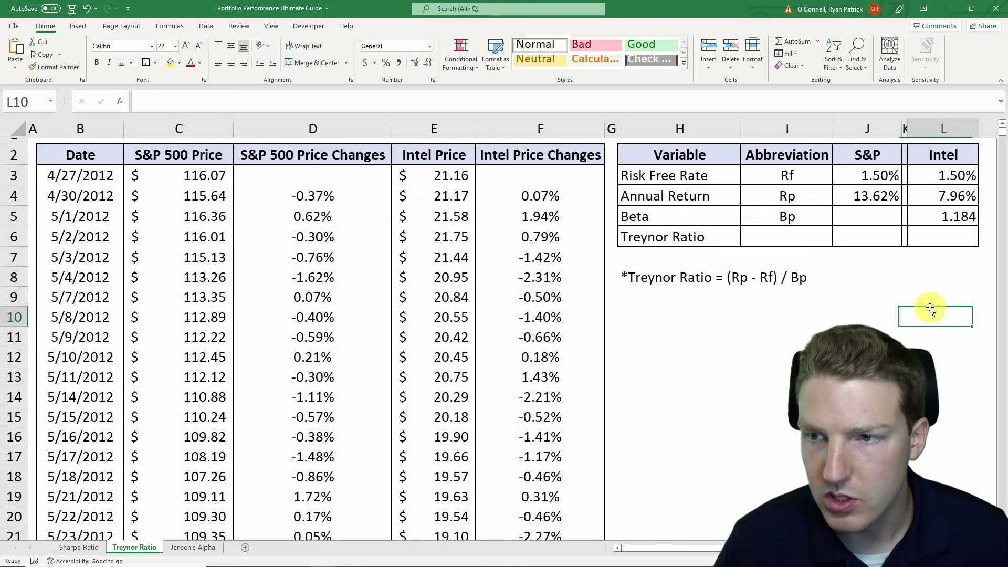
click(947, 220)
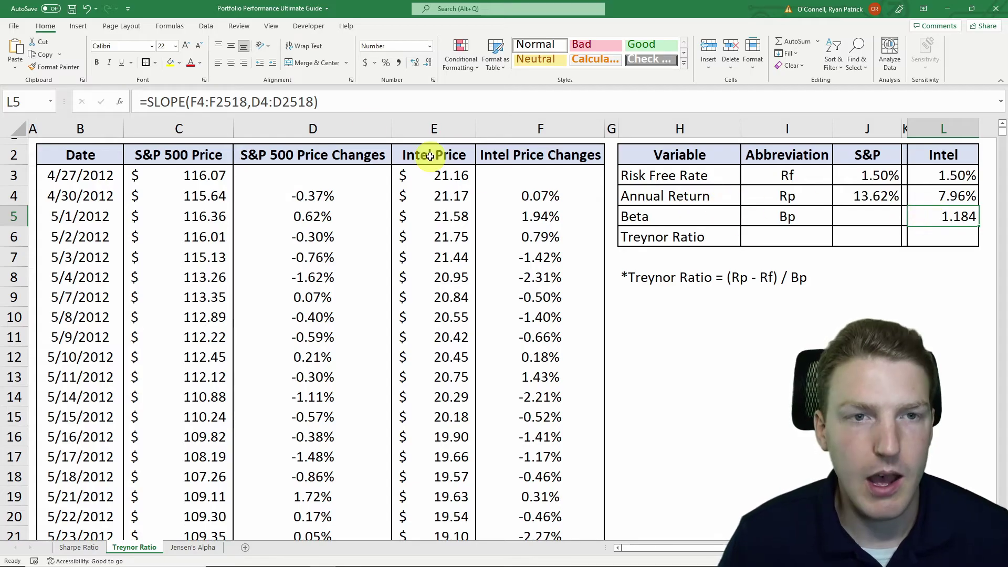
Step: Copy Intel's SLOPE beta formula and paste it into the S&P Beta cell J5
click(360, 102)
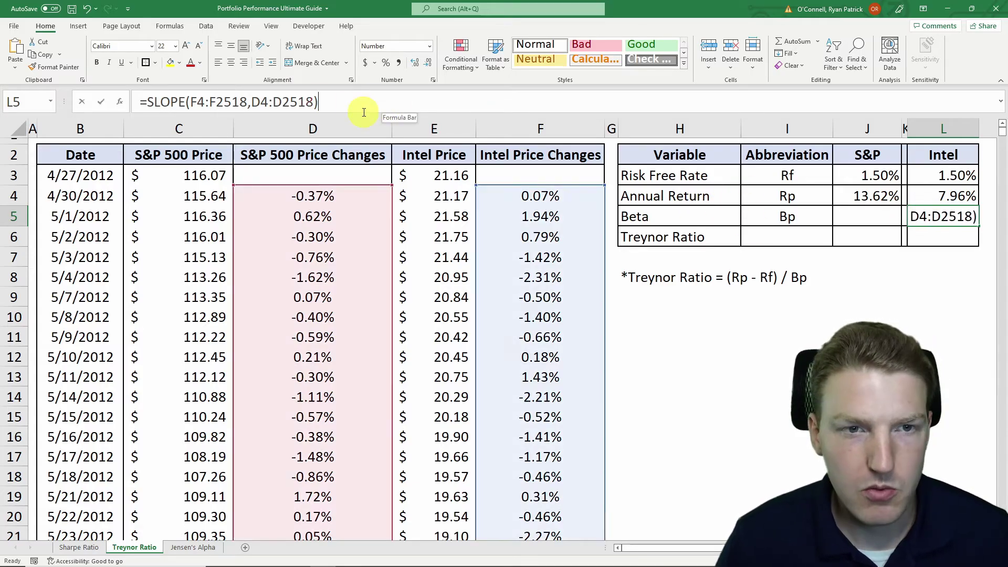
drag(360, 102, 73, 92)
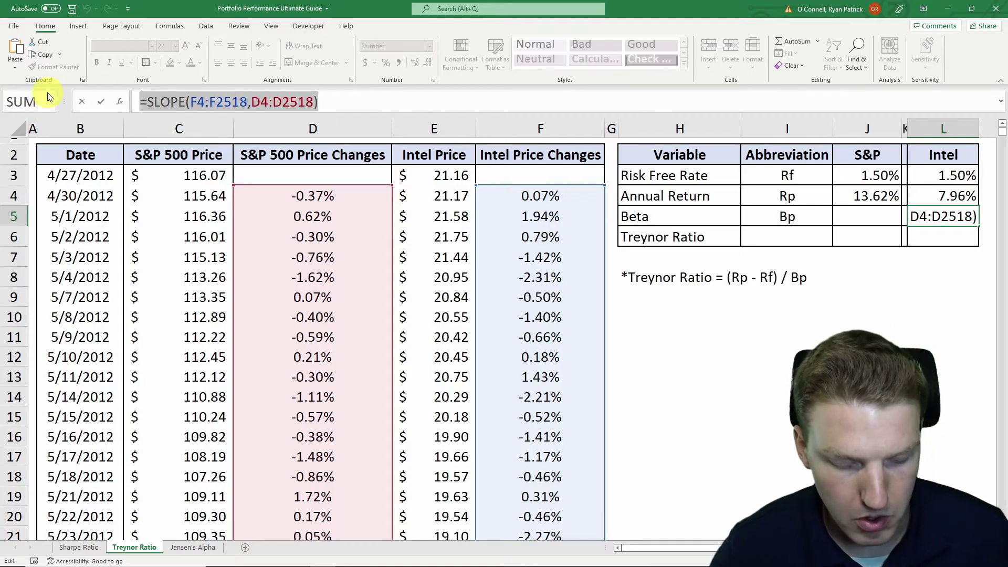
key(Return)
click(851, 220)
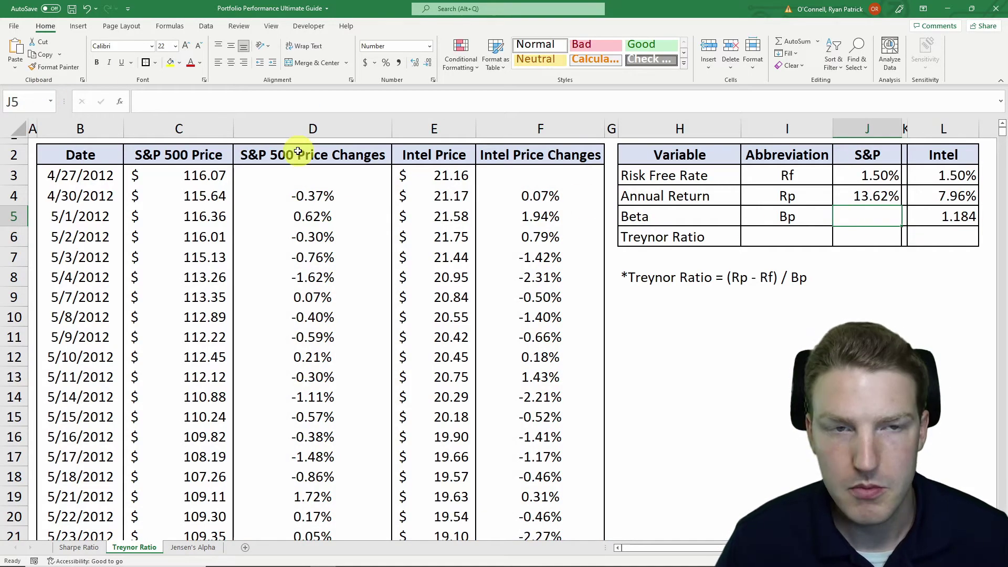
click(328, 101)
key(ctrl+v)
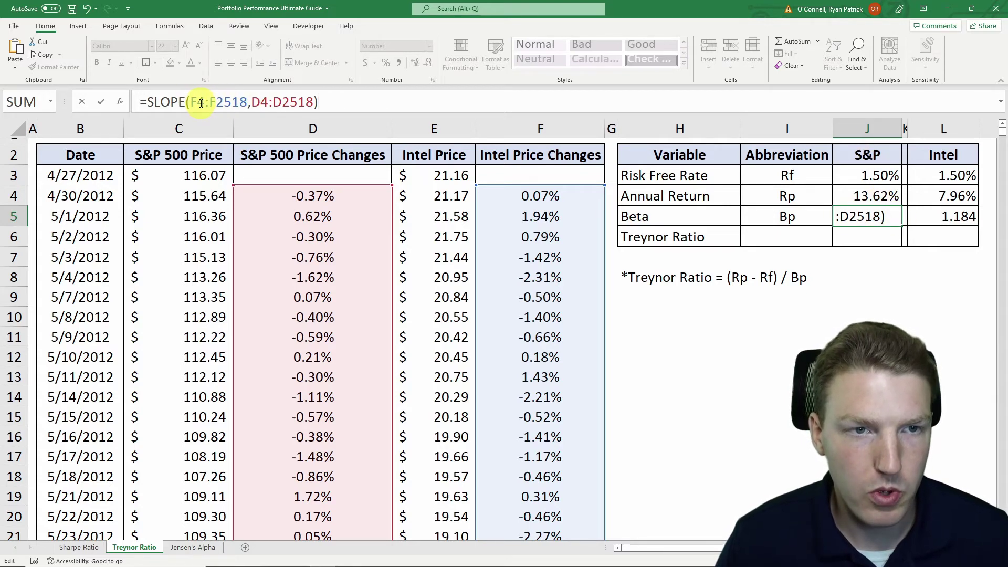
Step: Change the first range to D4:D2518 so the S&P beta reads 1.000
click(204, 105)
key(Left)
key(BackSpace)
text(d)
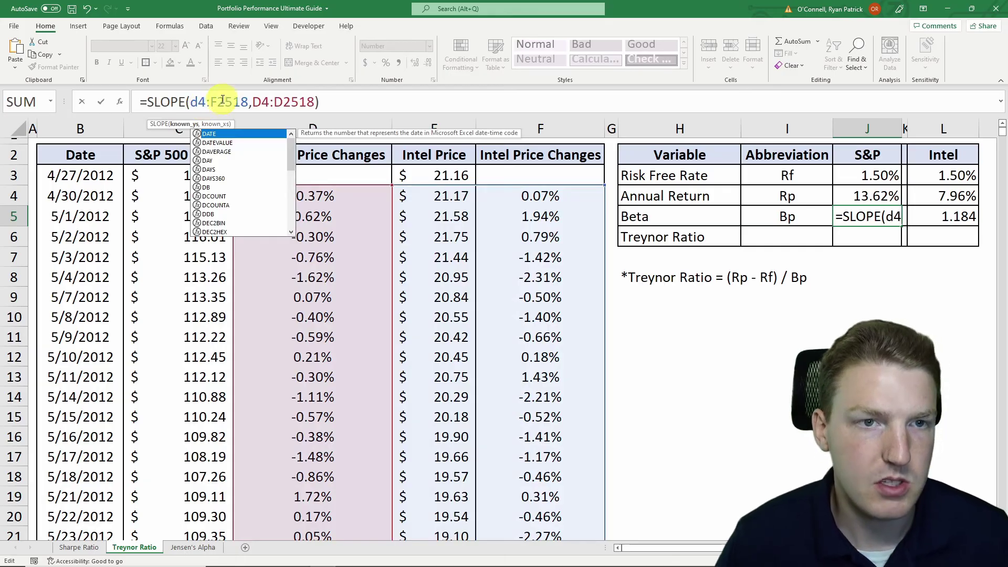
click(222, 100)
key(BackSpace)
text(d)
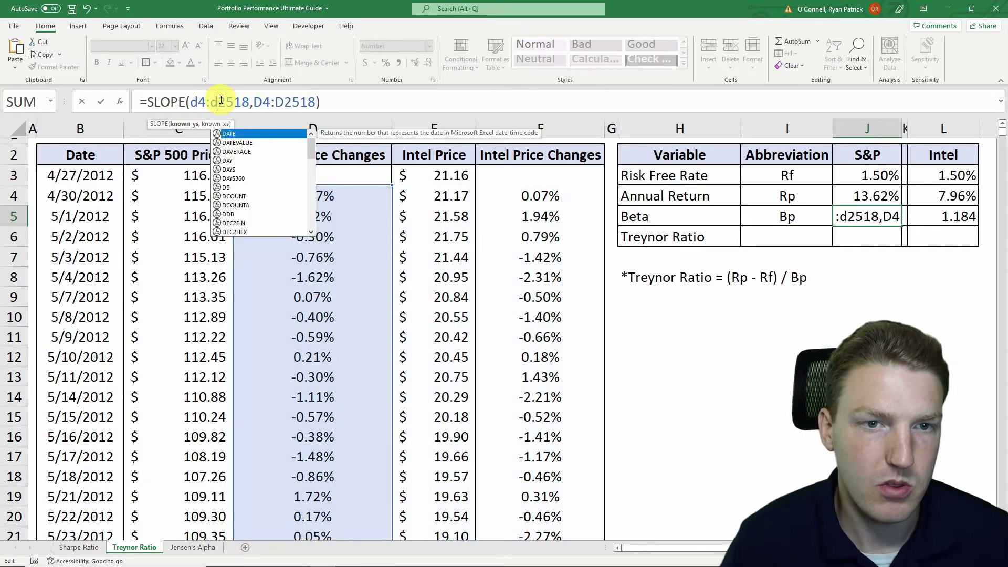
click(344, 102)
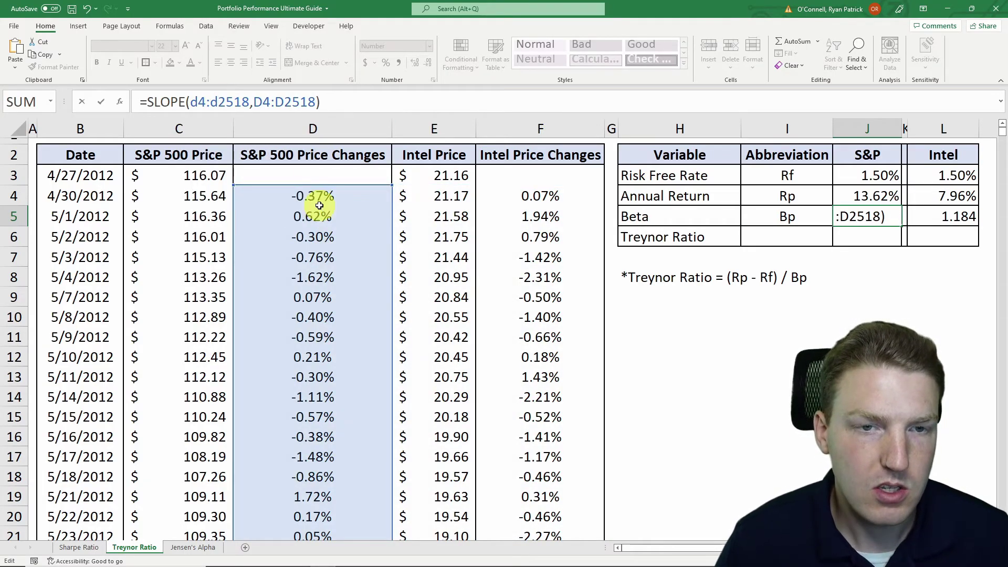
key(Return)
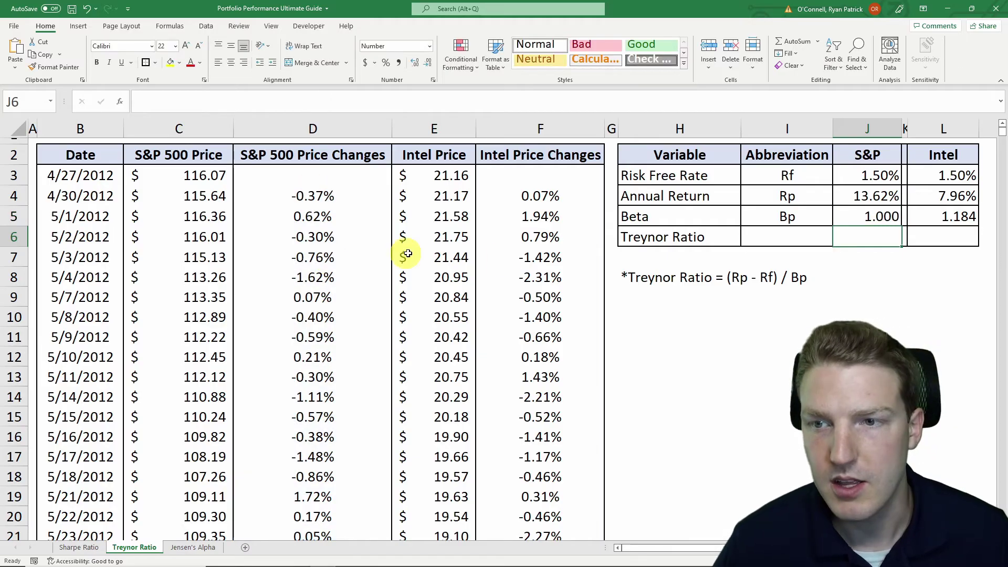
click(863, 218)
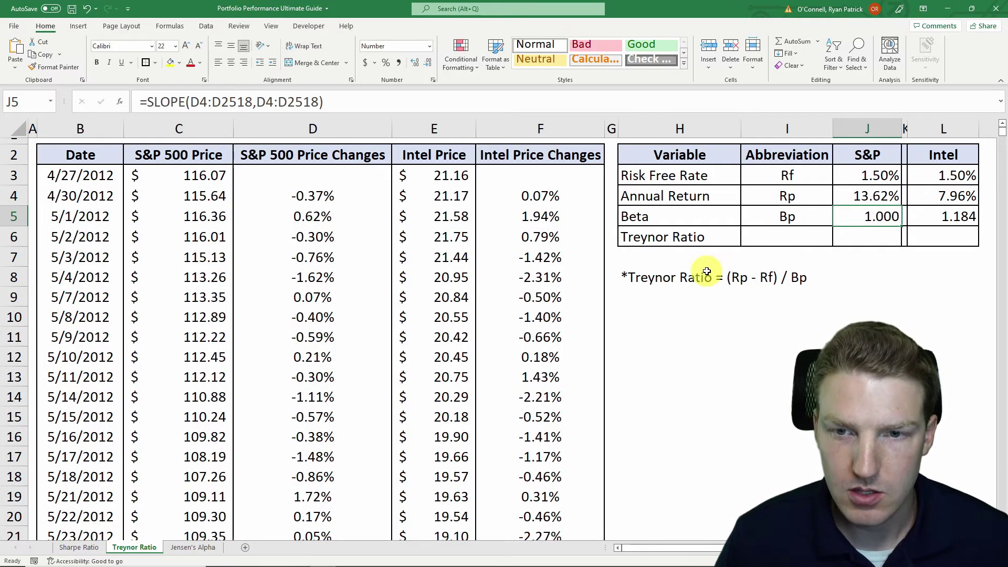
Step: Enter the S&P Treynor Ratio =(J4-J3)/J5 in J6, giving 0.121
click(866, 238)
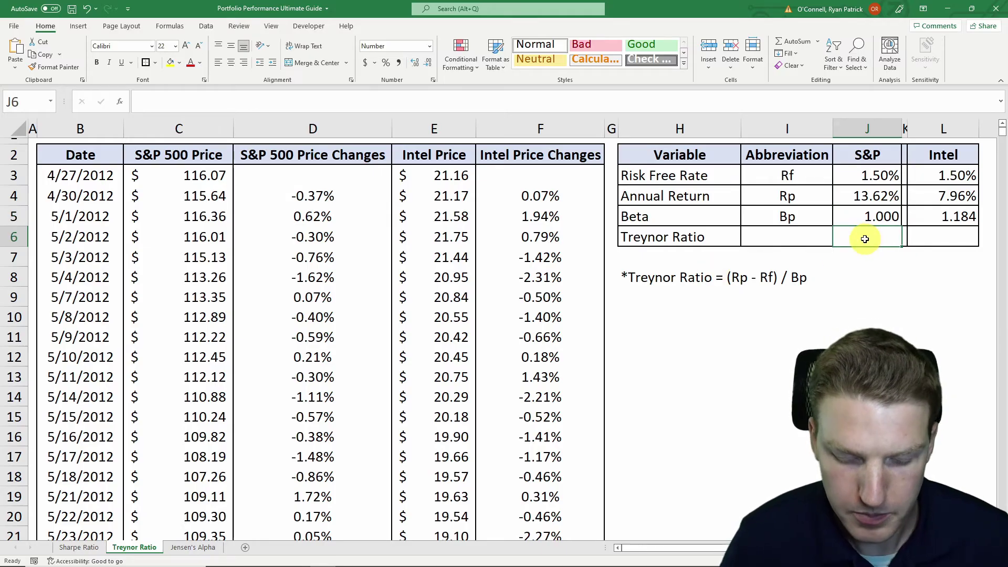
text(=()
click(868, 196)
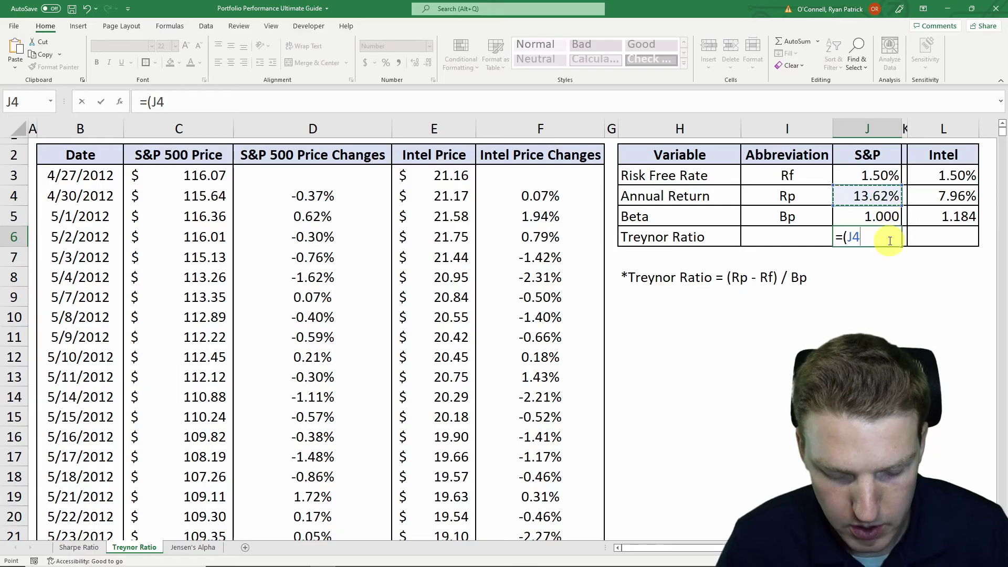
text(-)
click(887, 173)
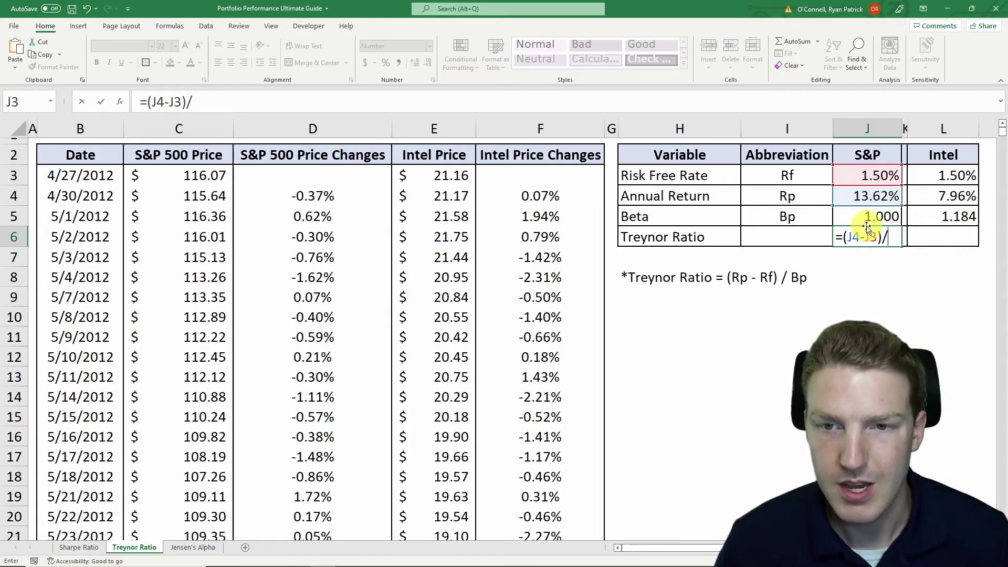
key(Return)
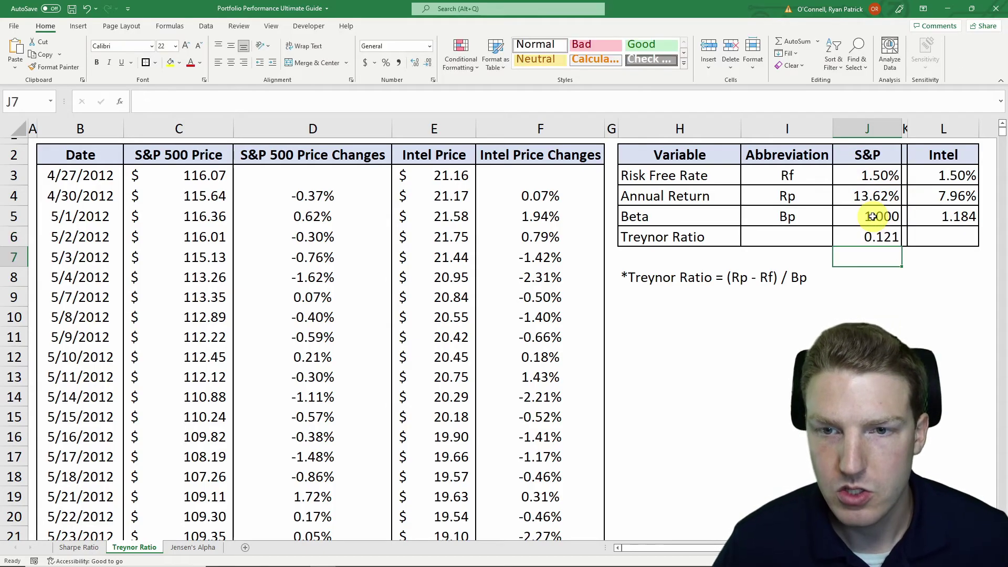
click(868, 154)
Step: Copy the Treynor Ratio formula from J6 to L6, giving 0.055 for Intel
click(887, 234)
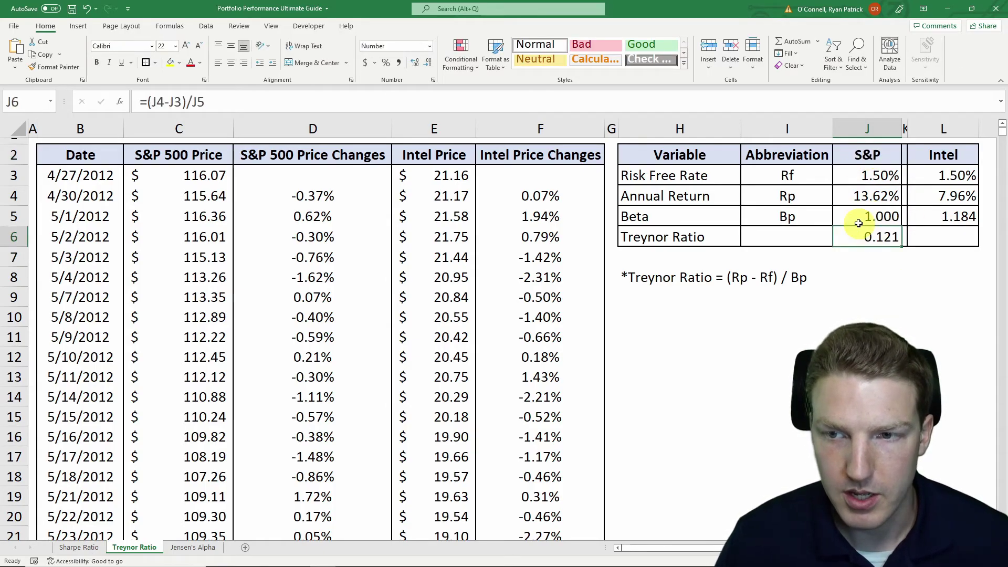
click(647, 235)
click(868, 235)
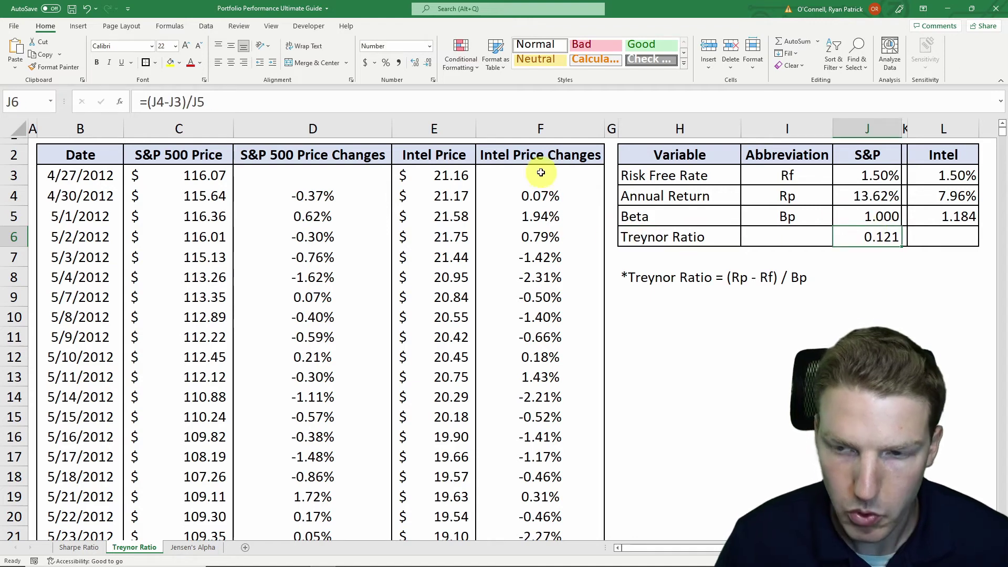
key(ctrl+c)
click(950, 234)
key(ctrl+v)
click(871, 261)
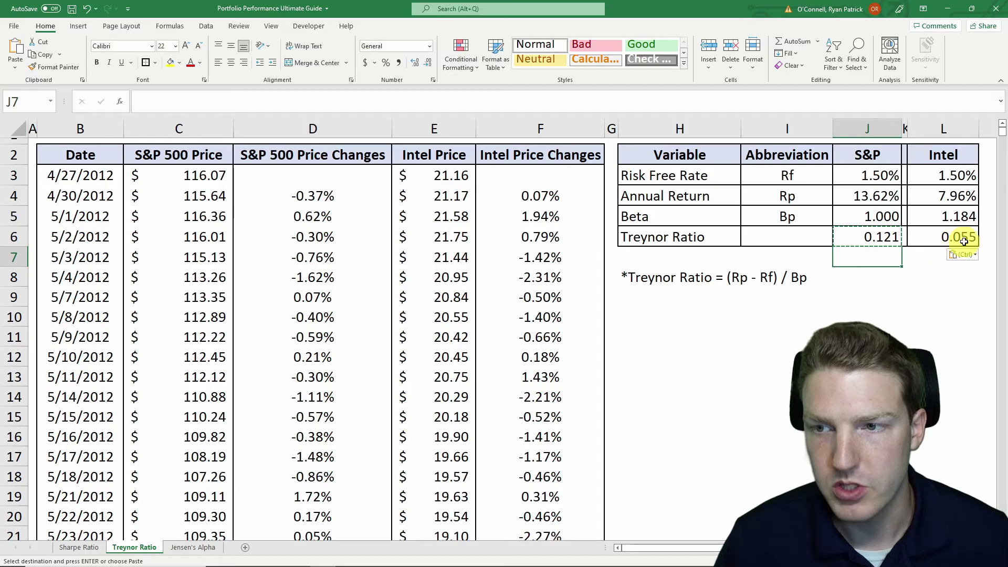
click(872, 275)
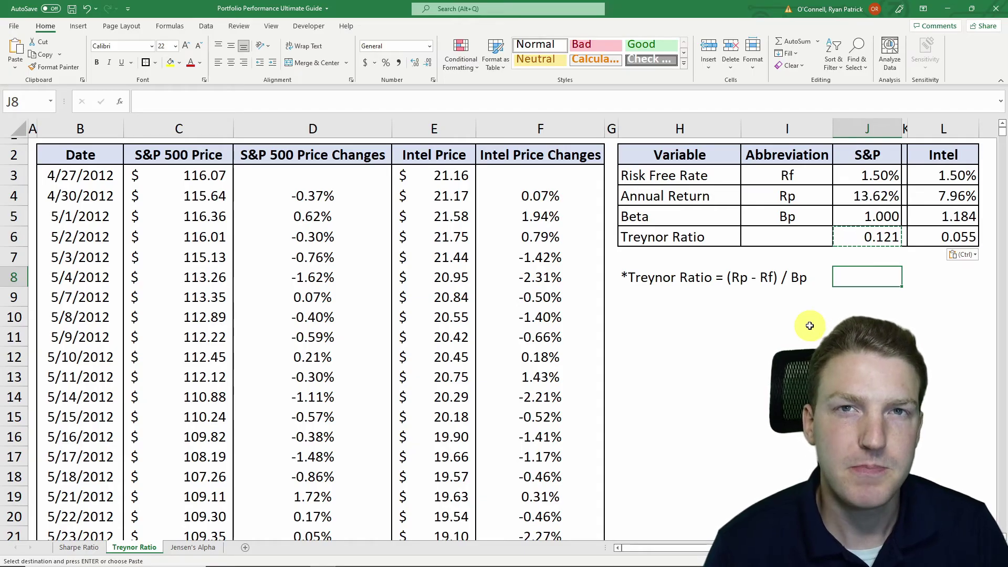
Step: Switch to the Jensen's Alpha sheet with Ctrl+Page Down
key(ctrl+Page_Down)
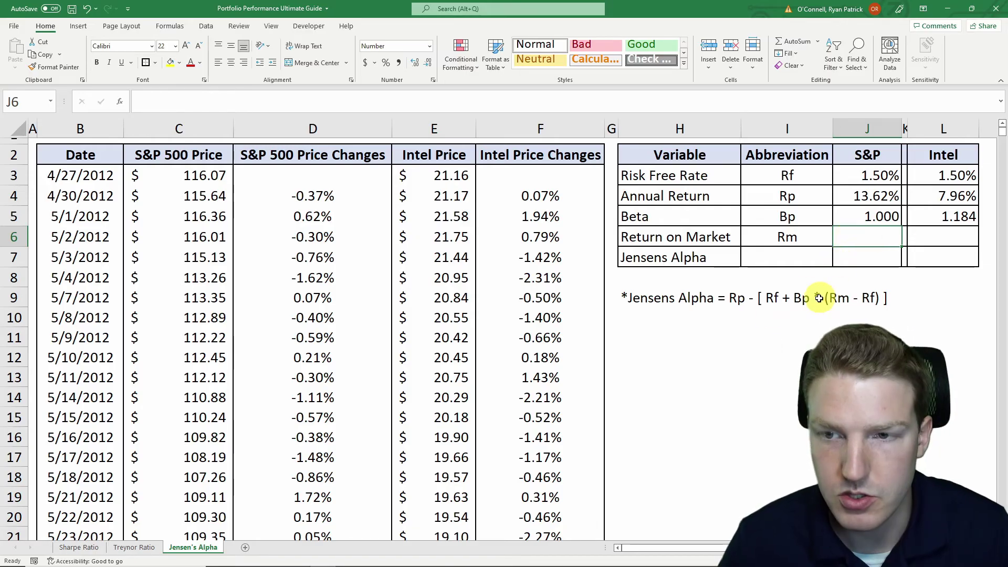
Step: Set the S&P Return on Market in J6 to =J4, showing 0.136
text(=)
click(869, 197)
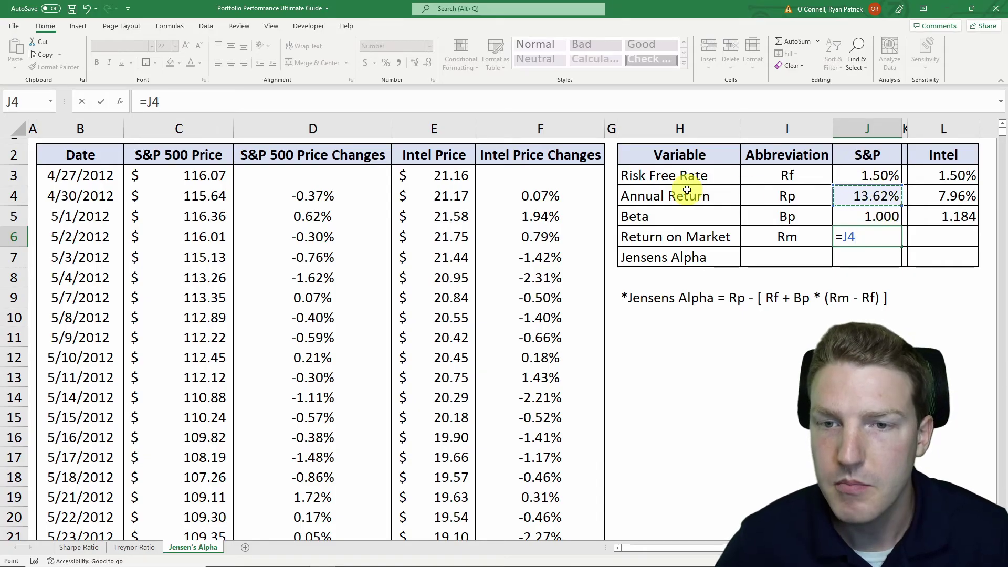
key(Return)
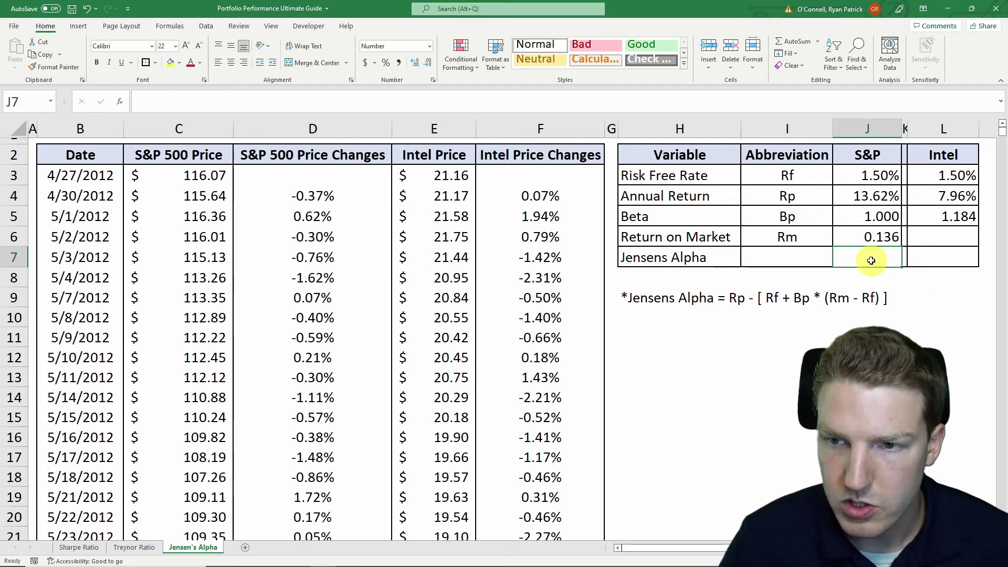
Step: Enter the S&P Jensen's Alpha =J4-(J3+J5*(J6-J3)) in J7, giving 0.000
text(=)
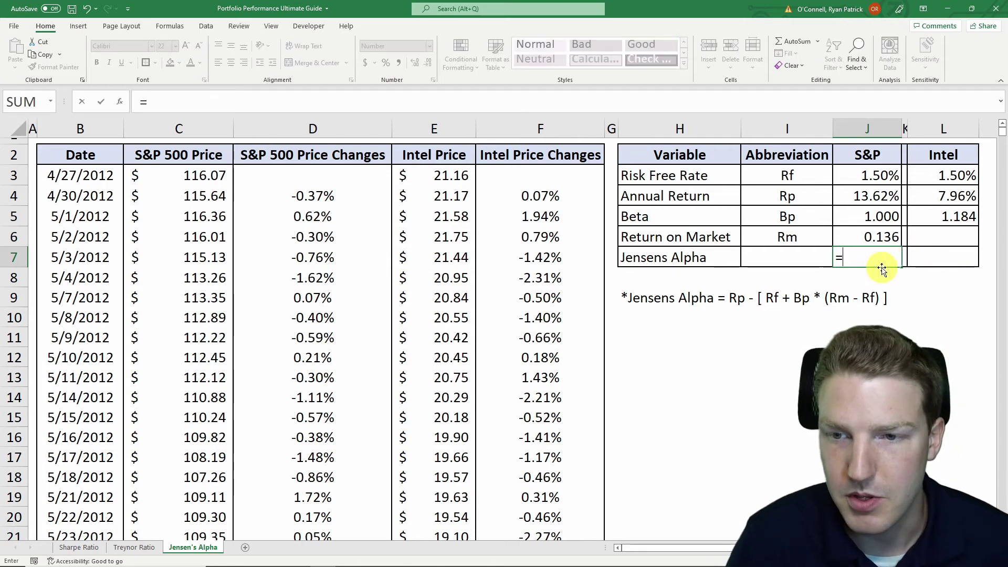
click(874, 196)
text(-()
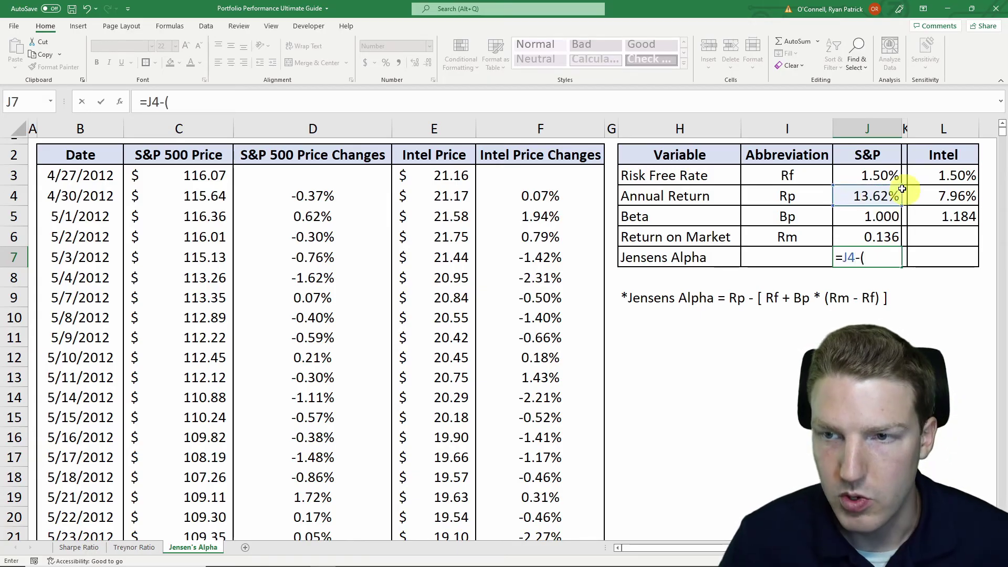
click(874, 176)
text(+)
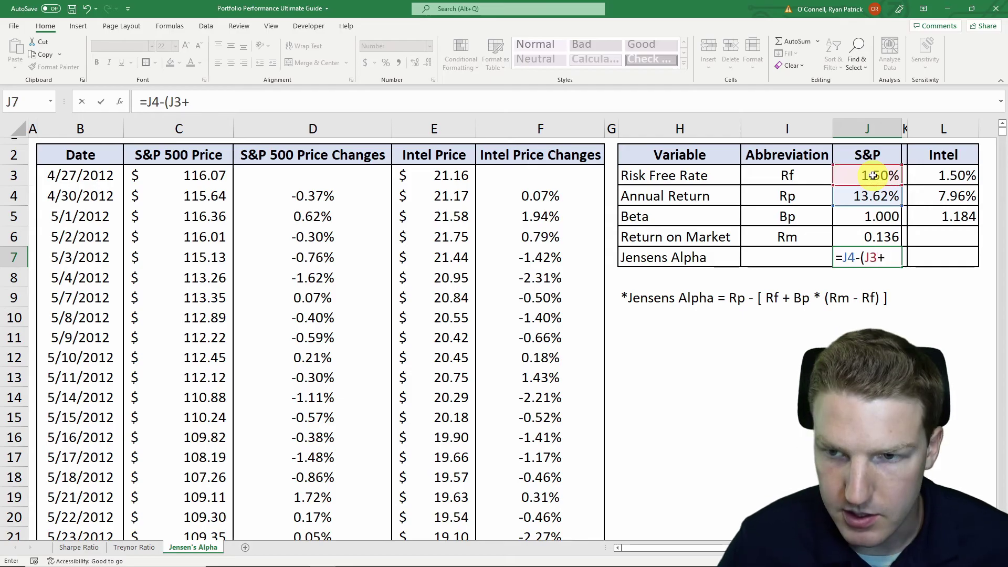
click(862, 212)
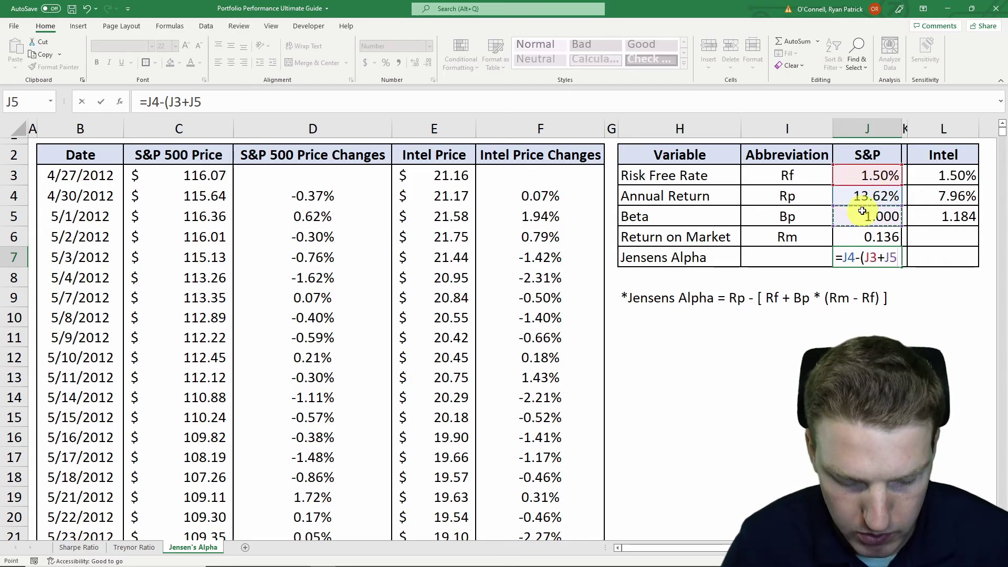
text(*)
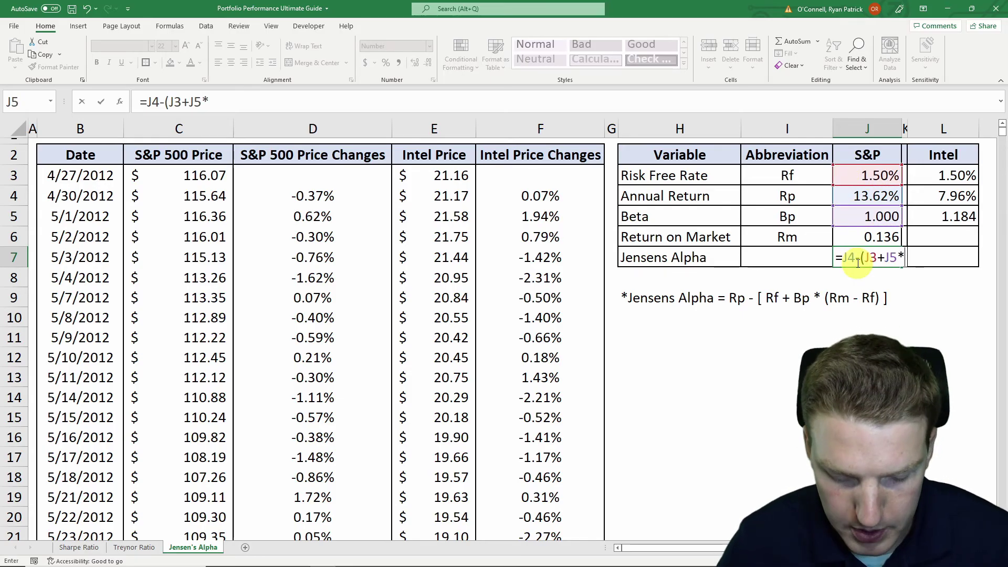
text(()
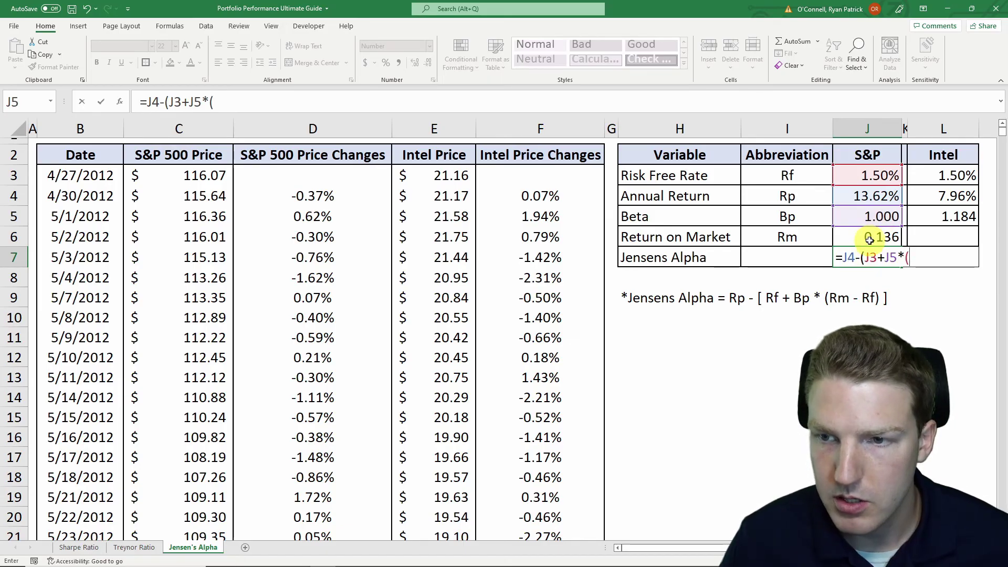
click(874, 238)
text(-)
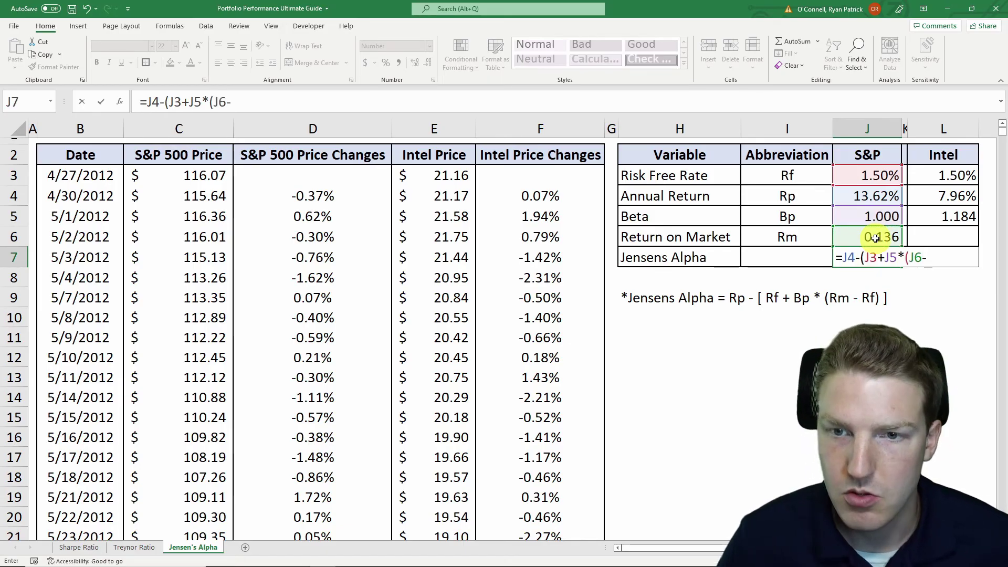
click(866, 176)
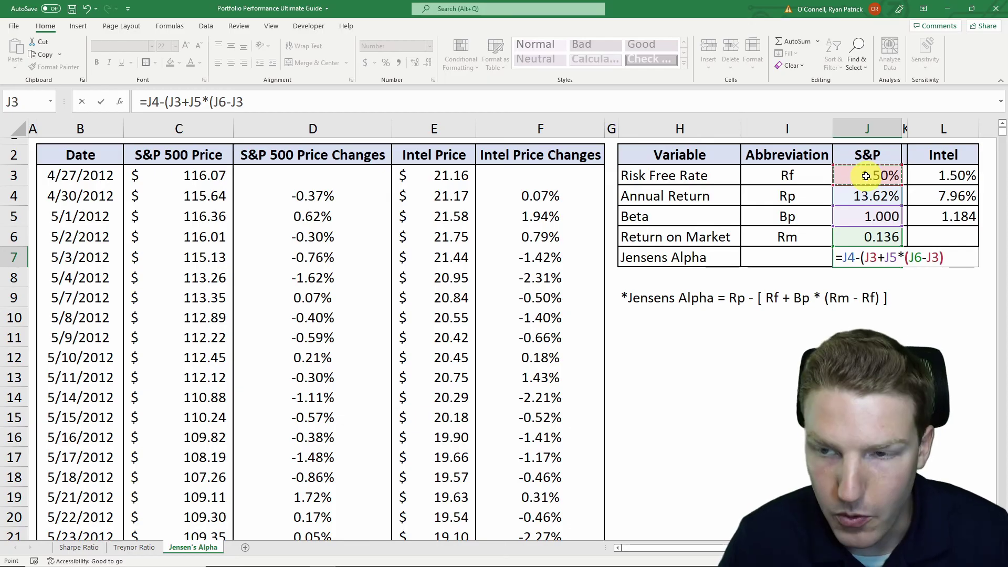
text()))
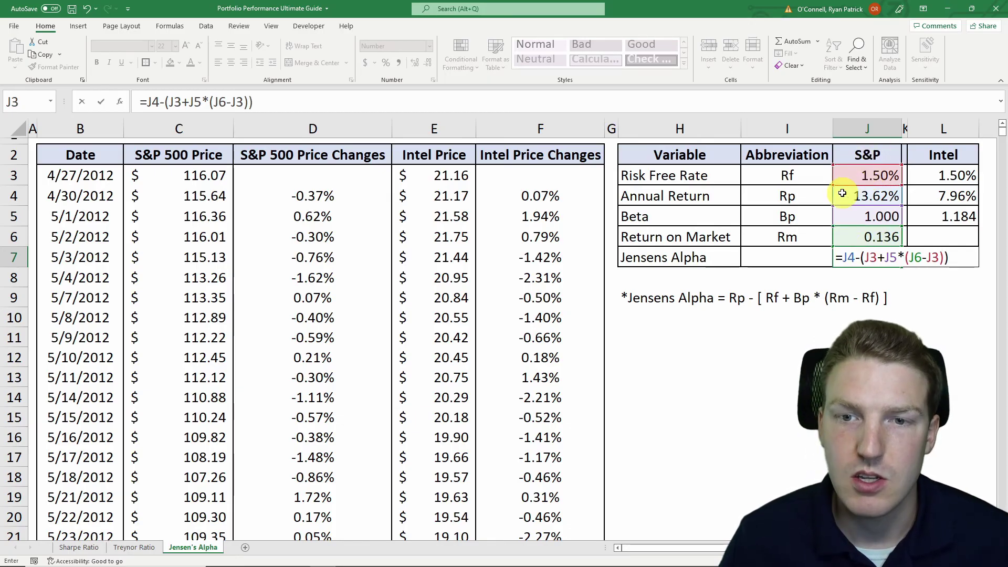
key(Return)
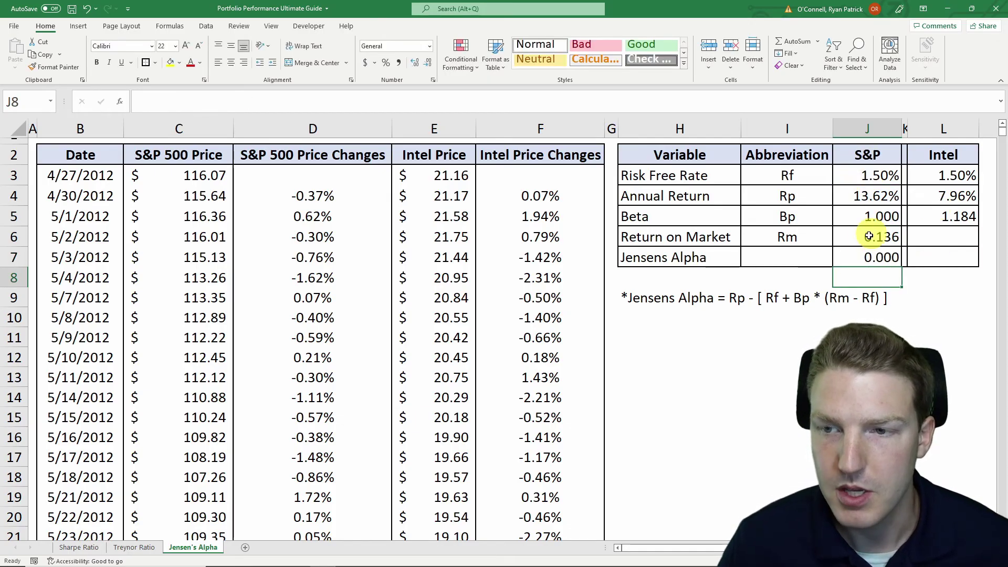
Step: Copy the J7 alpha cell and reopen its formula for editing
click(869, 255)
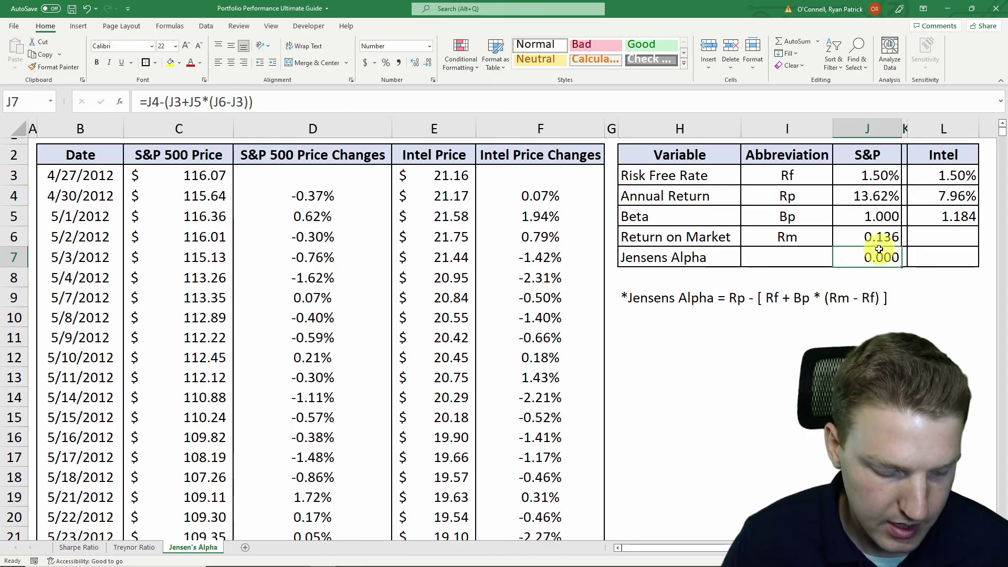
key(ctrl+c)
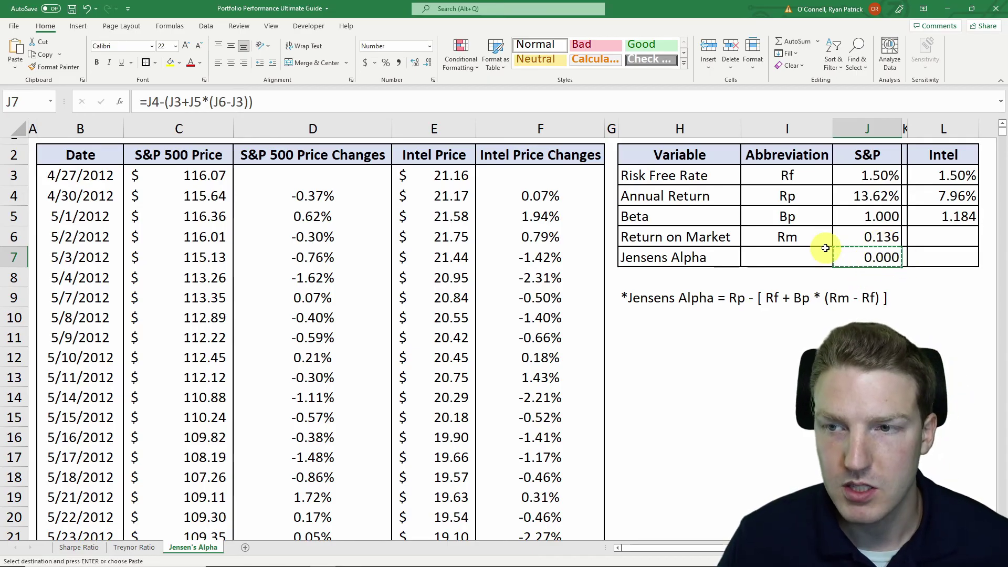
click(229, 103)
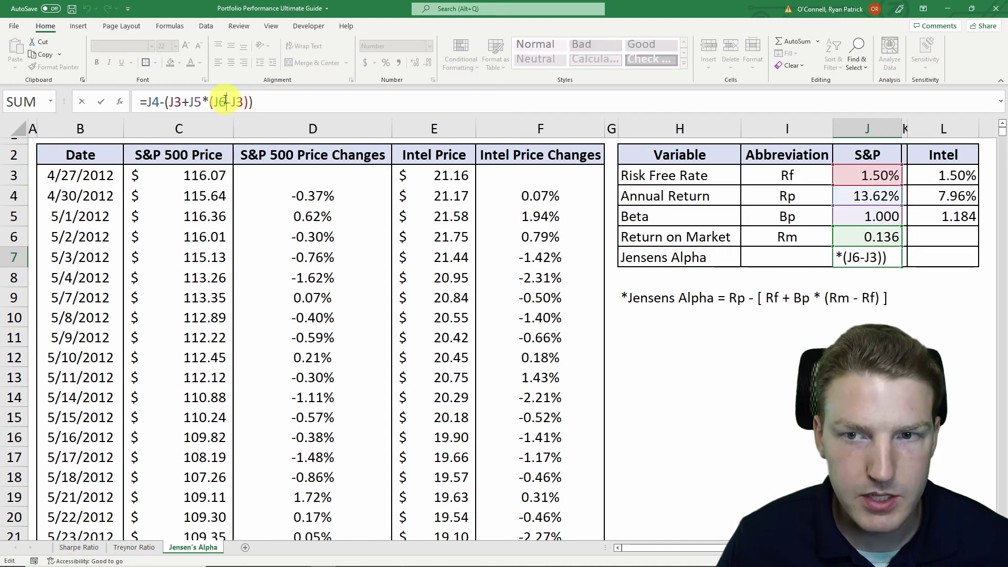
Step: Lock the market return as $J$6 and copy the alpha formula into Intel's cell L7
key(F4)
key(Return)
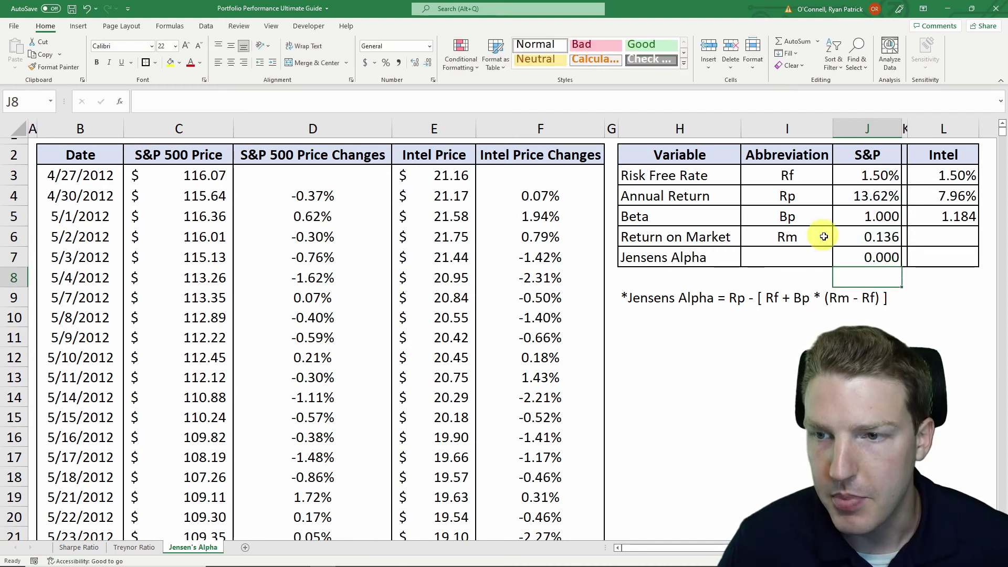
click(849, 253)
key(ctrl+c)
click(955, 257)
key(ctrl+v)
Step: Format Intel's Jensen's Alpha as a percentage, showing -8%
click(953, 299)
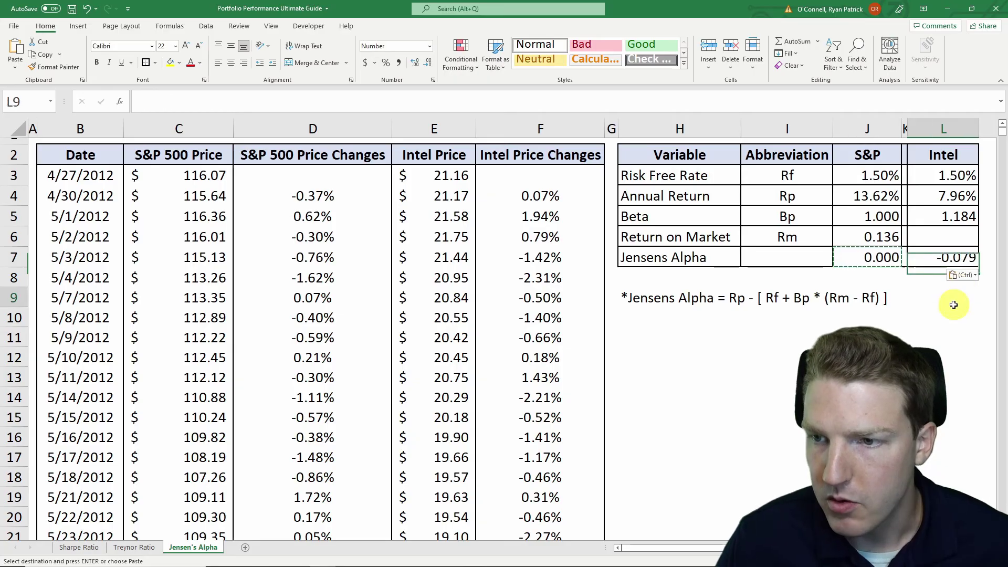
click(966, 256)
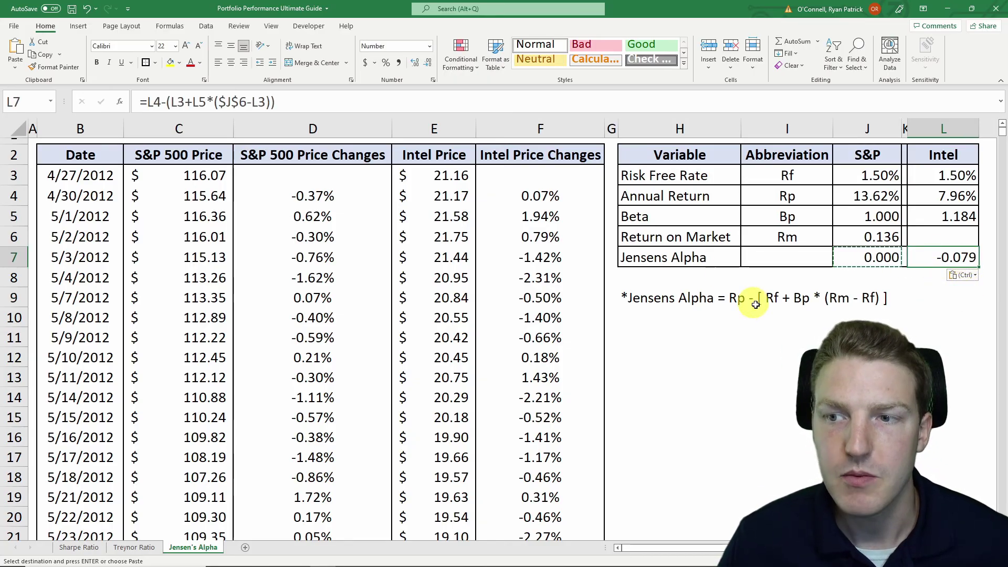
click(386, 62)
click(918, 277)
click(963, 259)
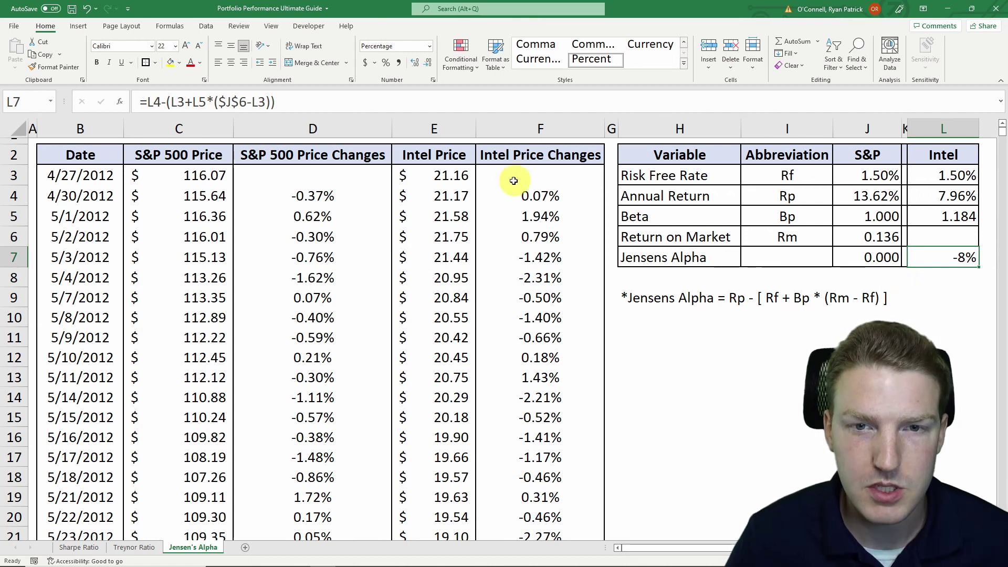
Step: Select part of Intel's daily price changes in column F, then clear the selection
drag(510, 195, 541, 388)
drag(515, 195, 556, 381)
click(543, 198)
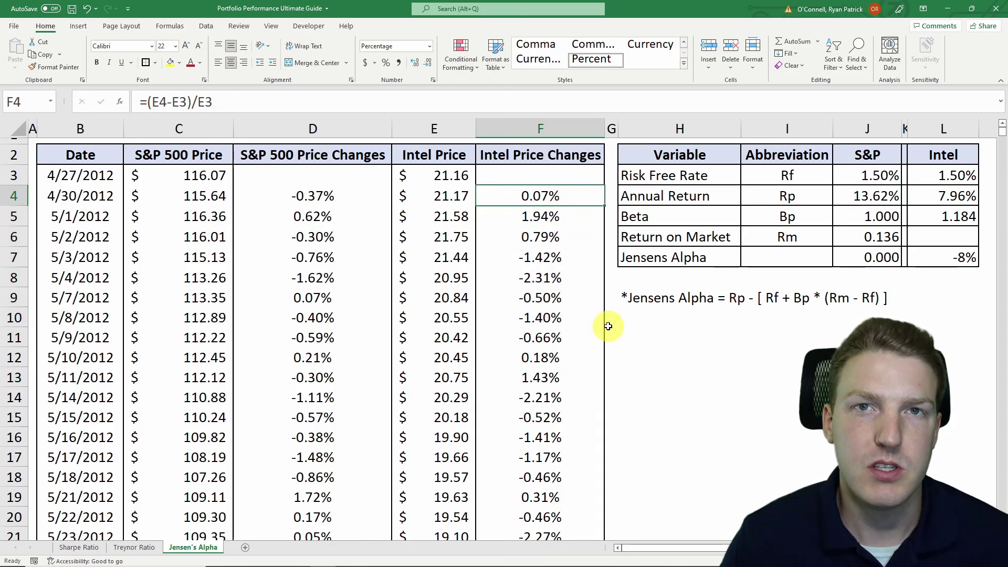